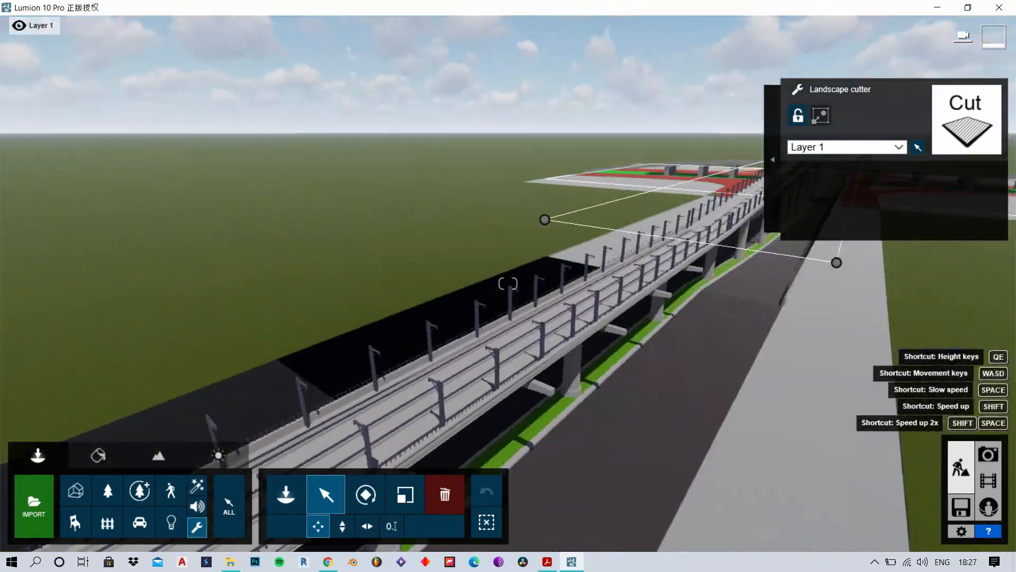
# Assign an outdoor asphalt material to the flyover's road surface and save the material changes
pyautogui.press('w')
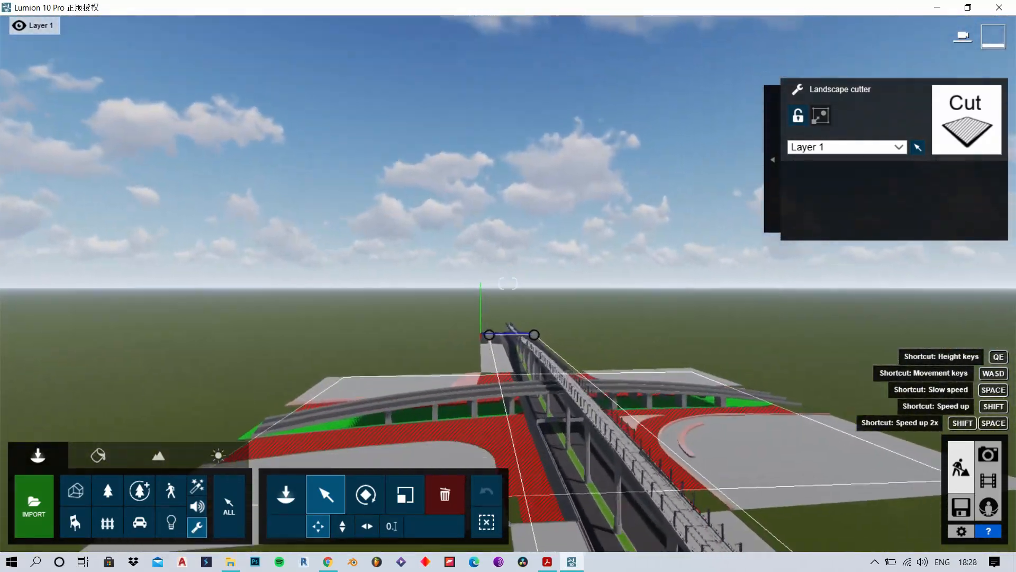
pyautogui.click(98, 455)
pyautogui.moveTo(452, 240); pyautogui.dragTo(356, 230, button='right')
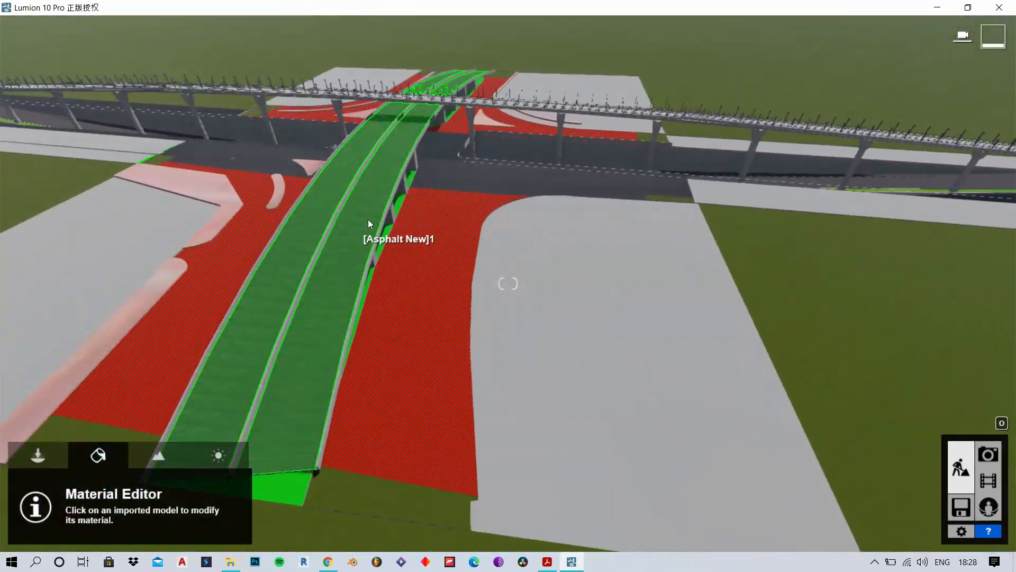
pyautogui.click(357, 230)
pyautogui.click(132, 106)
pyautogui.click(181, 183)
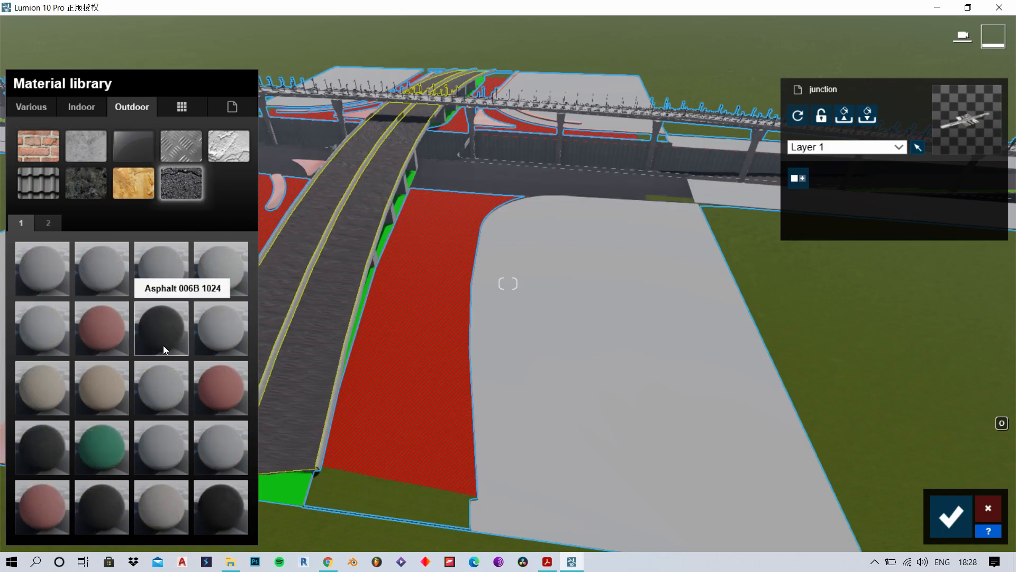
pyautogui.click(48, 222)
pyautogui.moveTo(508, 283); pyautogui.dragTo(389, 340, button='right')
pyautogui.click(951, 516)
pyautogui.moveTo(508, 284); pyautogui.dragTo(508, 283, button='right')
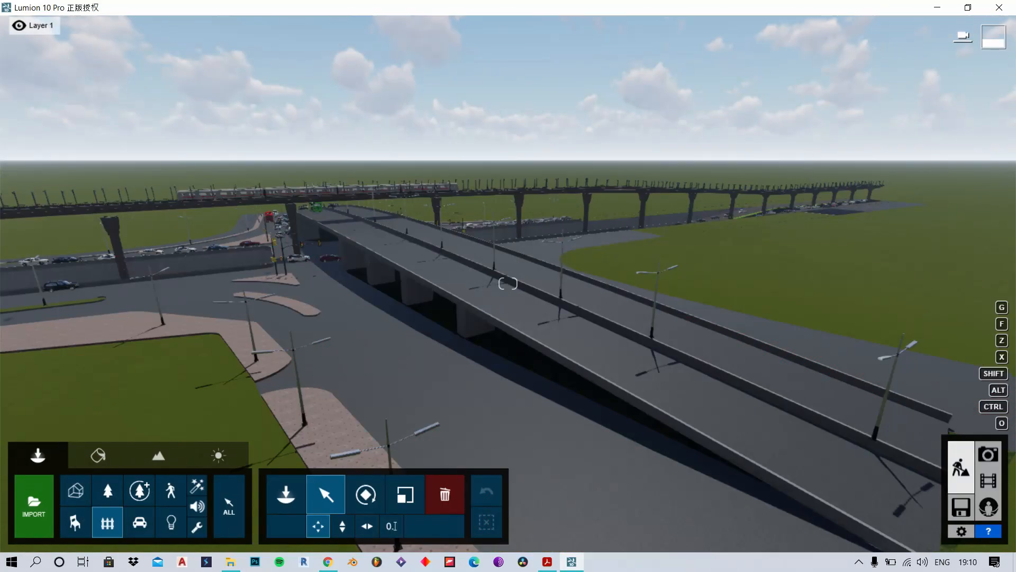
# Inspect the populated junction model, viewing the flyover, elevated rail line, street lights and traffic from along the road
pyautogui.moveTo(508, 283); pyautogui.dragTo(509, 283, button='right')
pyautogui.press('w')
pyautogui.press('w')
pyautogui.press('w')
pyautogui.press('w')
pyautogui.press('w')
pyautogui.press('w')
pyautogui.press('w')
pyautogui.moveTo(790, 172); pyautogui.dragTo(790, 171, button='right')
pyautogui.press('s')
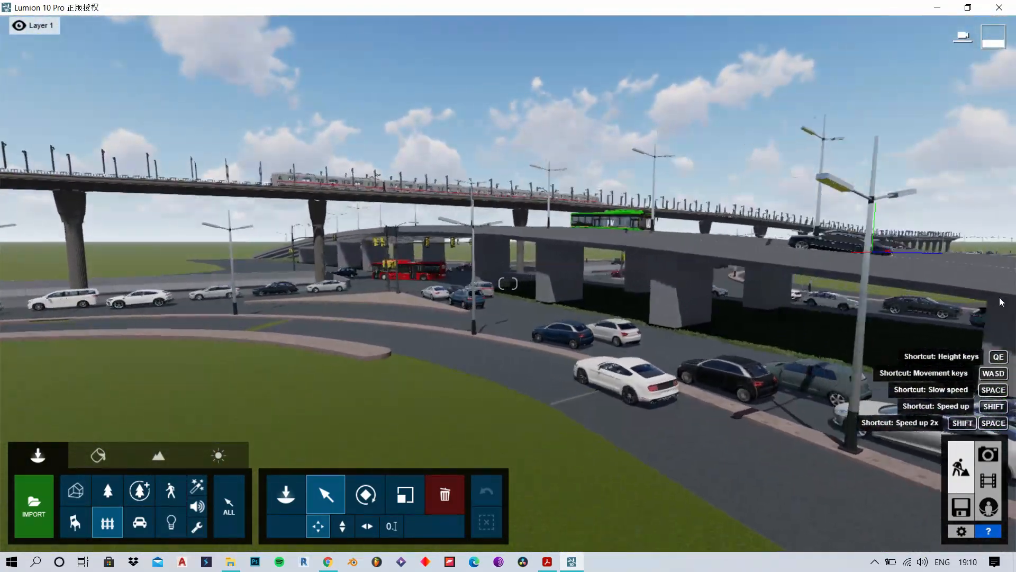
# Enter photo mode and frame the junction from above the road, with the flyover behind and the green bus in the foreground
pyautogui.click(989, 456)
pyautogui.moveTo(709, 249); pyautogui.dragTo(723, 276, button='right')
pyautogui.press('w')
pyautogui.press('s')
pyautogui.press('w')
pyautogui.press('s')
pyautogui.press('w')
pyautogui.press('s')
pyautogui.moveTo(588, 257); pyautogui.dragTo(585, 261, button='right')
pyautogui.press('s')
pyautogui.press('a')
pyautogui.moveTo(510, 216); pyautogui.dragTo(541, 209, button='right')
pyautogui.press('a')
pyautogui.press('s')
pyautogui.press('w')
pyautogui.press('w')
pyautogui.press('s')
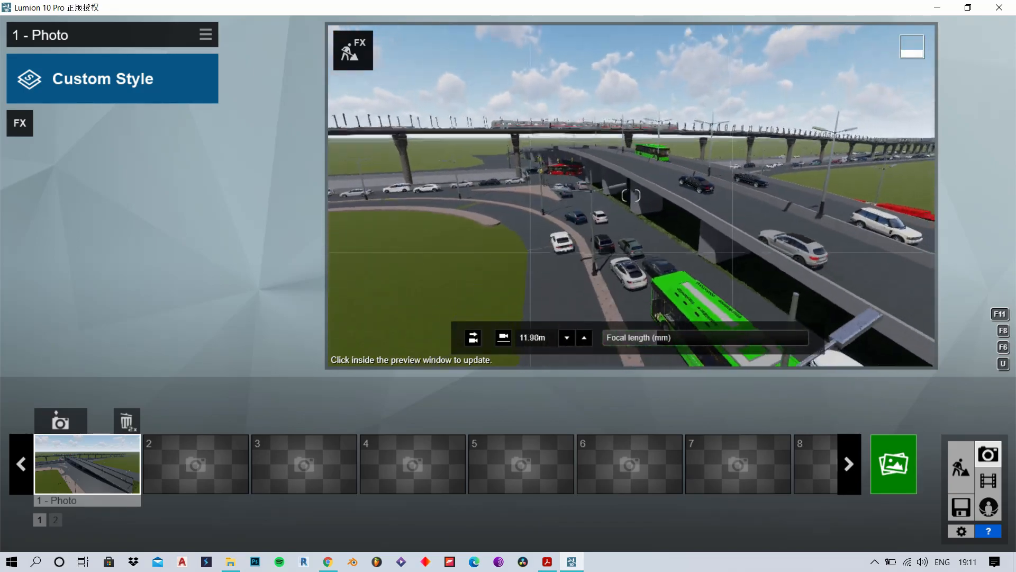
pyautogui.moveTo(633, 233); pyautogui.dragTo(658, 224, button='right')
pyautogui.press('e')
pyautogui.moveTo(609, 275); pyautogui.dragTo(633, 272, button='right')
pyautogui.press('a')
# Apply the Realistic style to the photo and try two Cloudy skies in Real Skies, ending with Cloudy 1
pyautogui.click(103, 78)
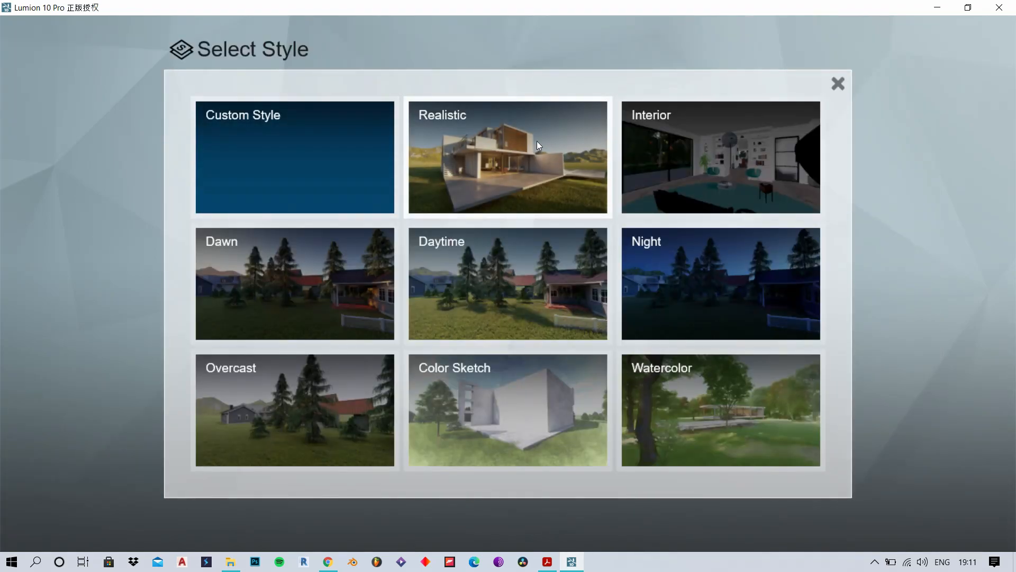
pyautogui.click(529, 141)
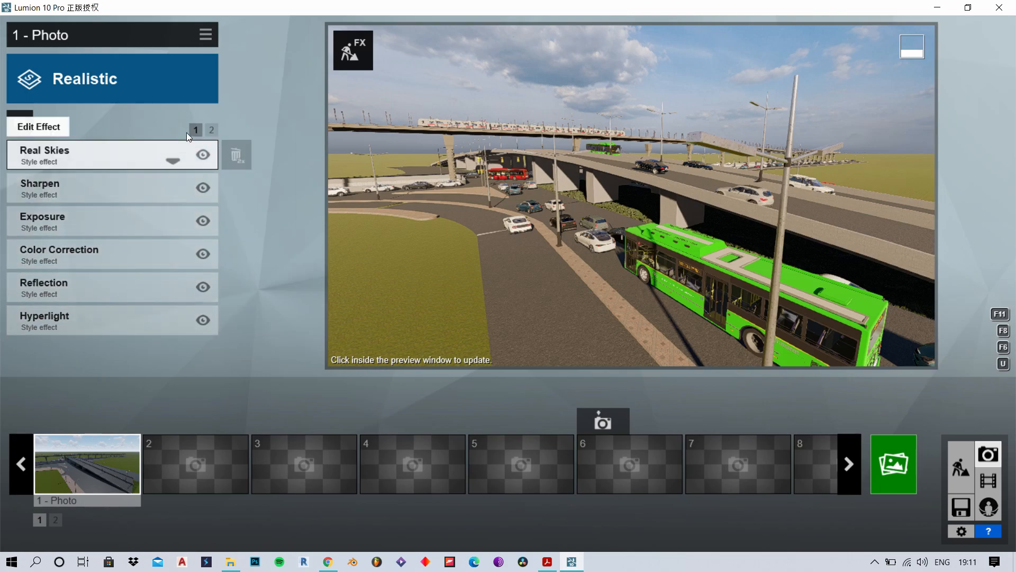
pyautogui.click(110, 156)
pyautogui.click(37, 192)
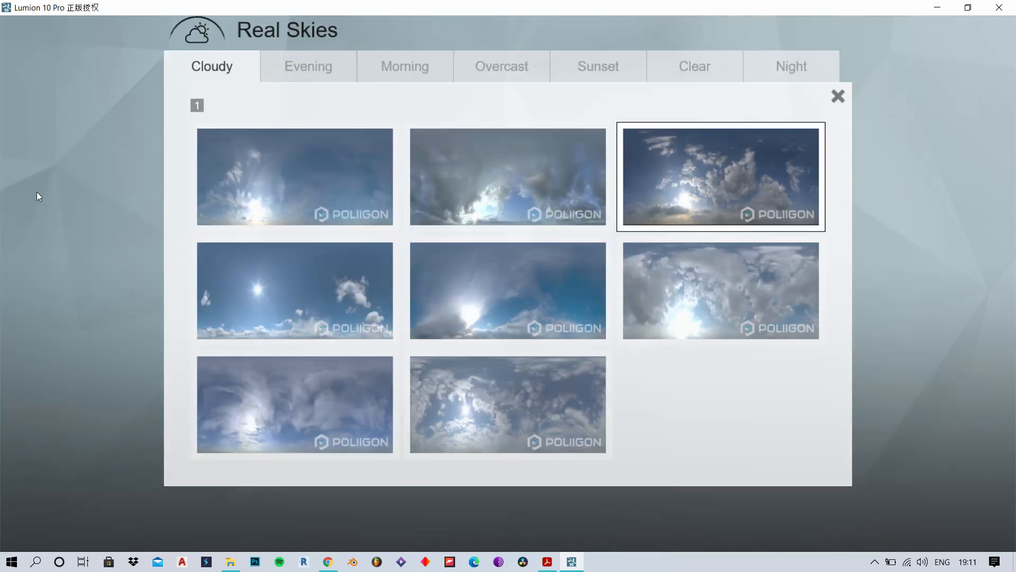
pyautogui.click(542, 186)
pyautogui.click(65, 204)
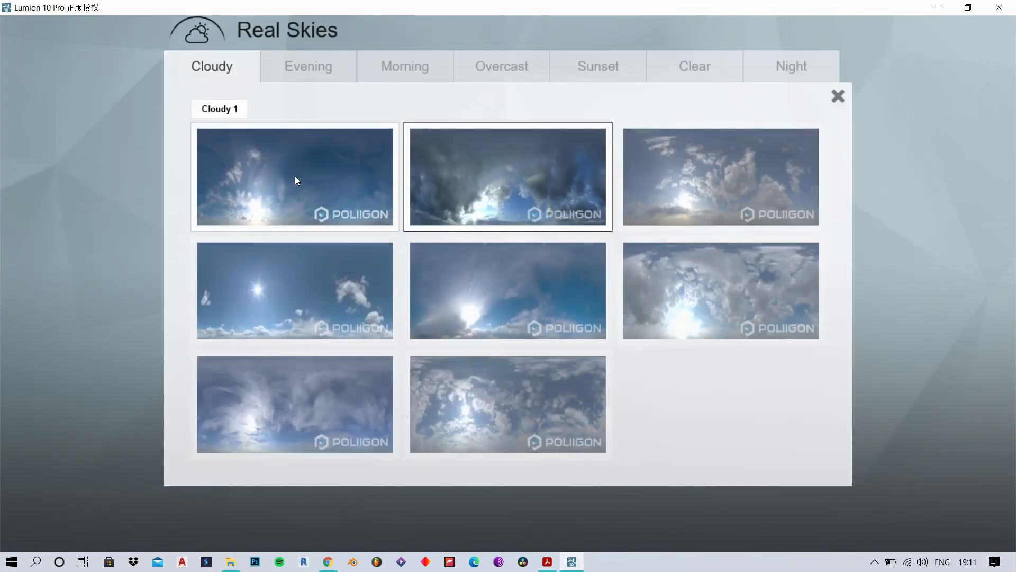
pyautogui.click(295, 176)
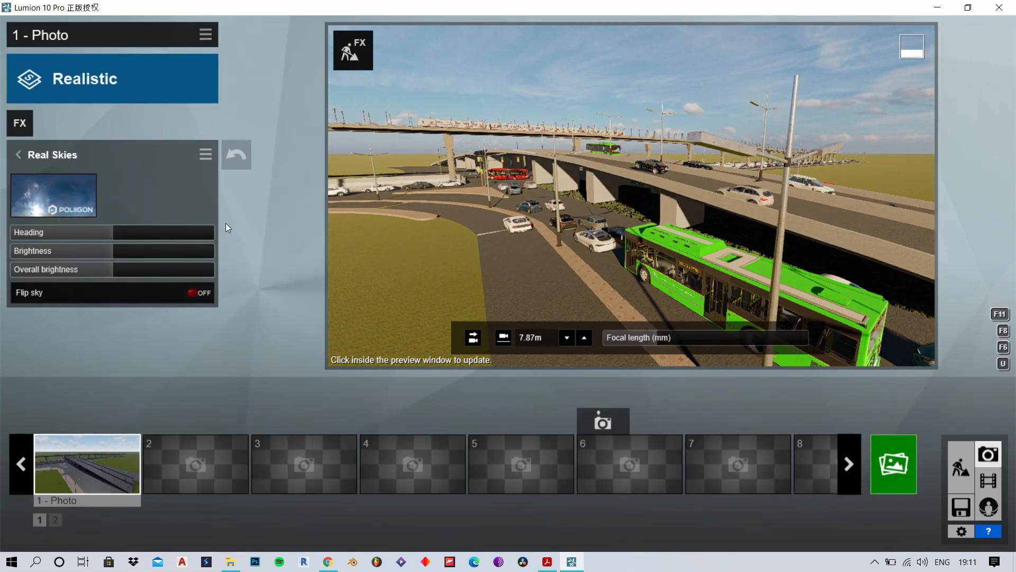
# Try the Daytime and Dawn styles on the photo
pyautogui.click(21, 158)
pyautogui.click(111, 77)
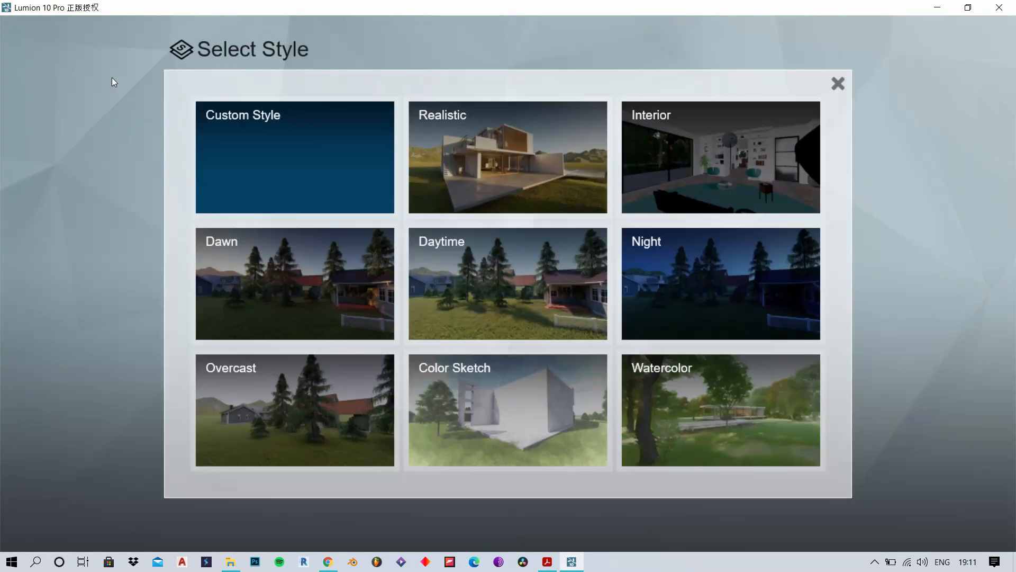
pyautogui.click(543, 283)
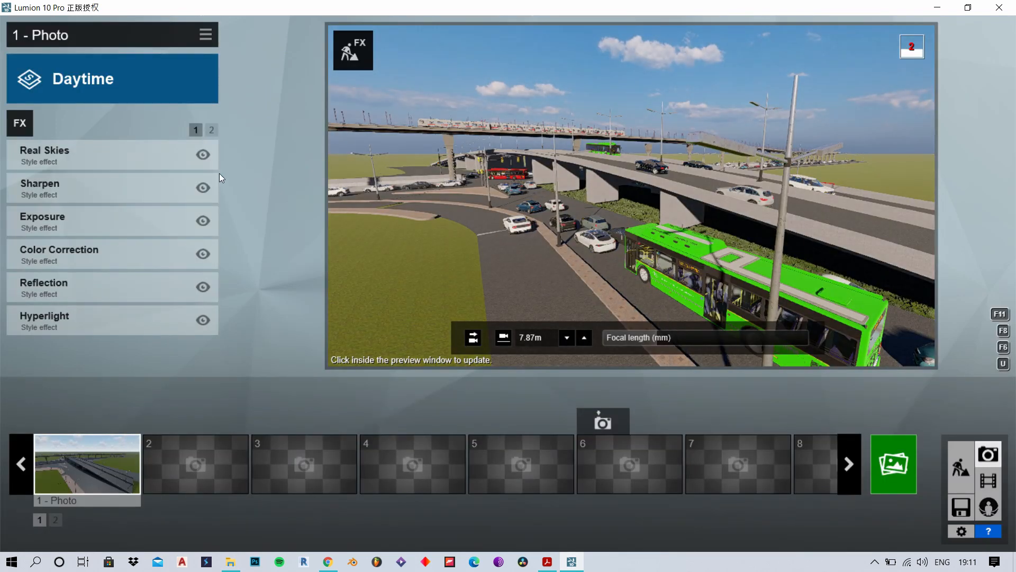
pyautogui.click(116, 90)
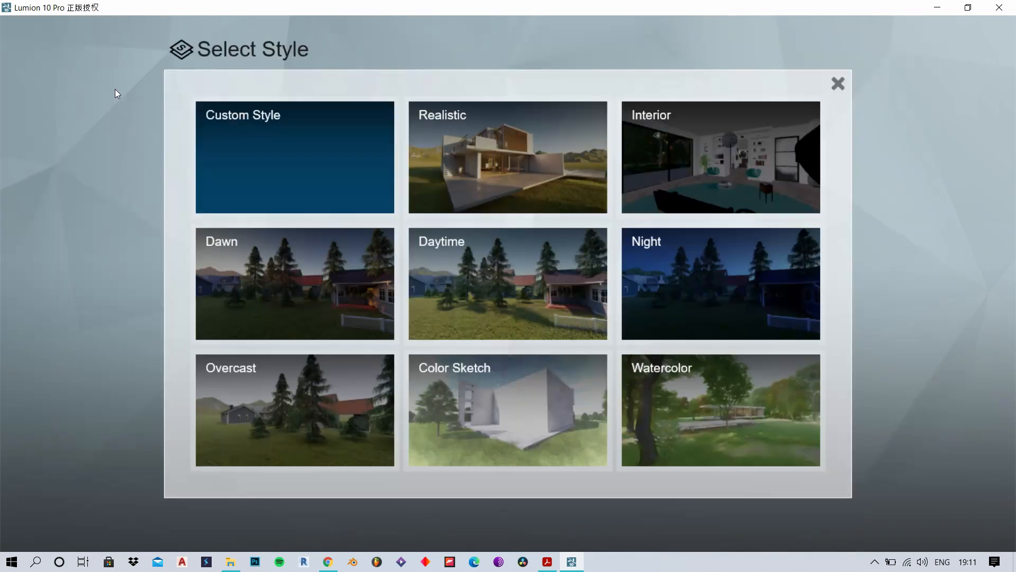
pyautogui.click(315, 307)
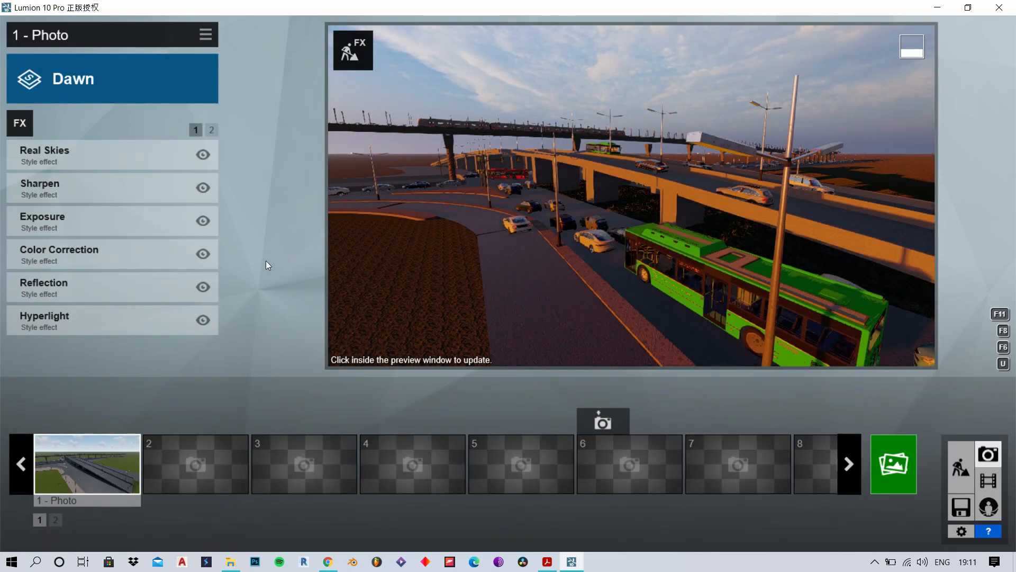
# Reapply the Realistic style and turn the camera slightly so the green bus sits further inside the frame
pyautogui.click(129, 78)
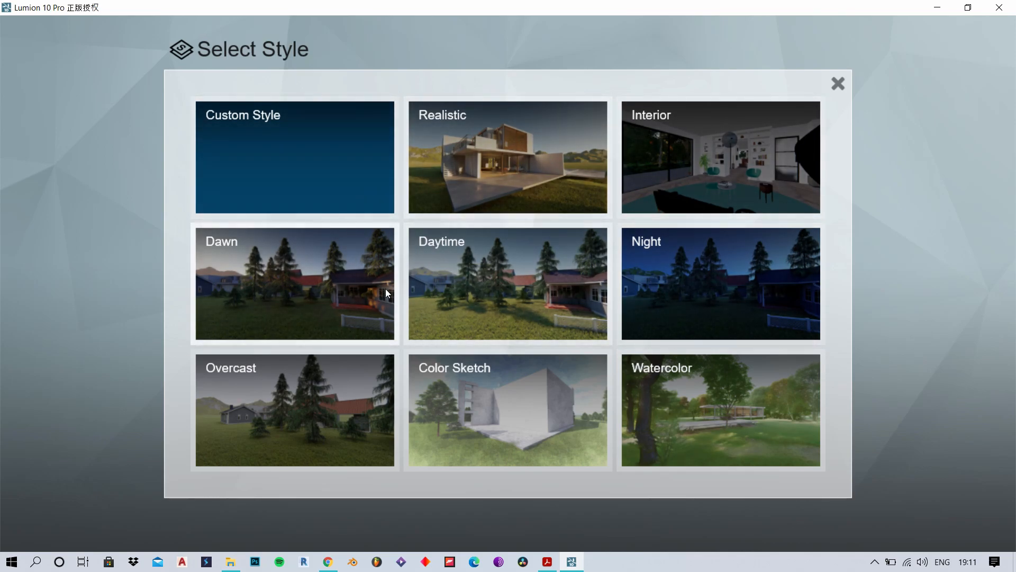
pyautogui.click(569, 179)
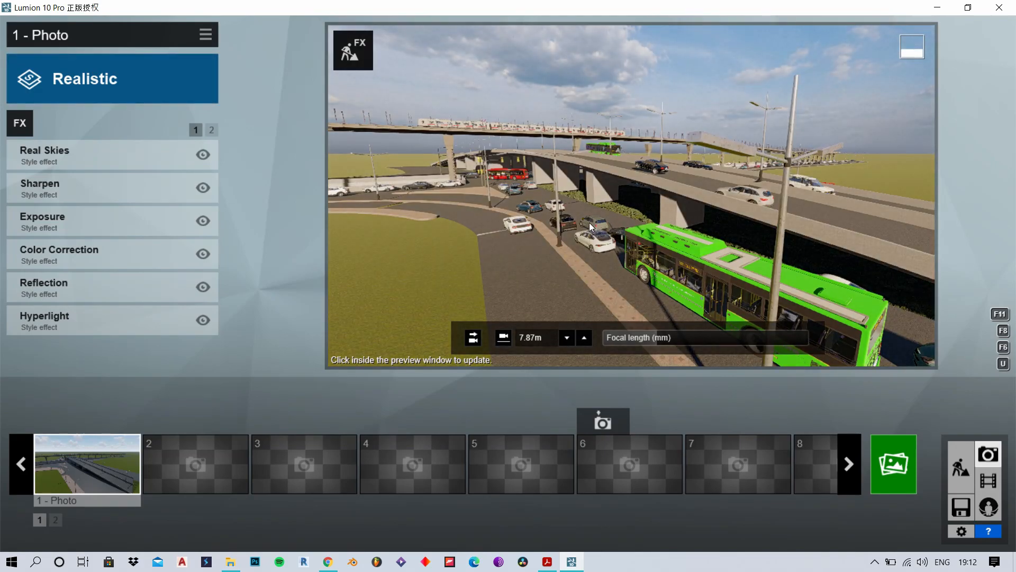
pyautogui.moveTo(631, 195); pyautogui.dragTo(660, 195, button='right')
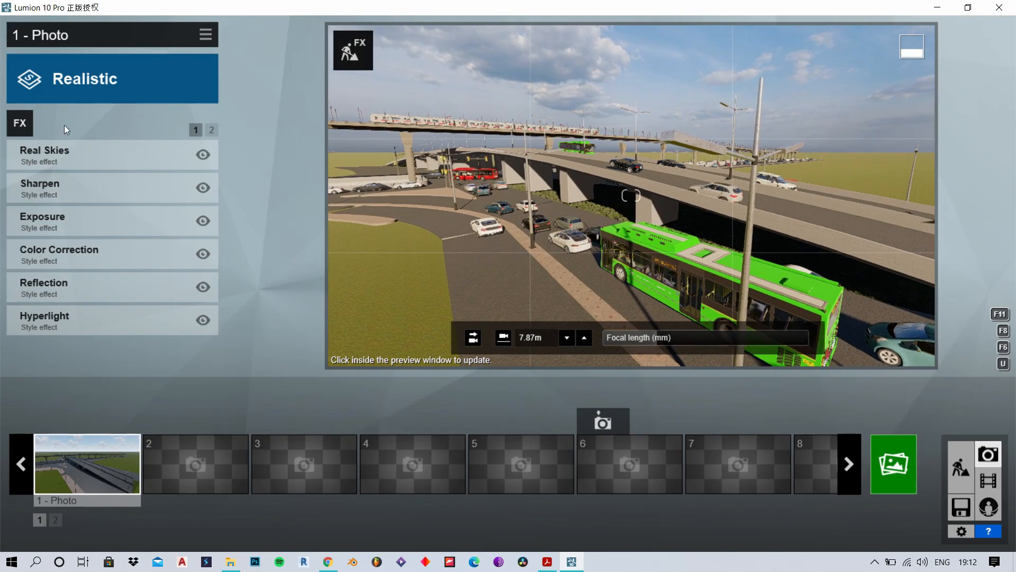
# Try the Sun effect on the photo with an adjusted sun setting, and remove the effect
pyautogui.click(20, 122)
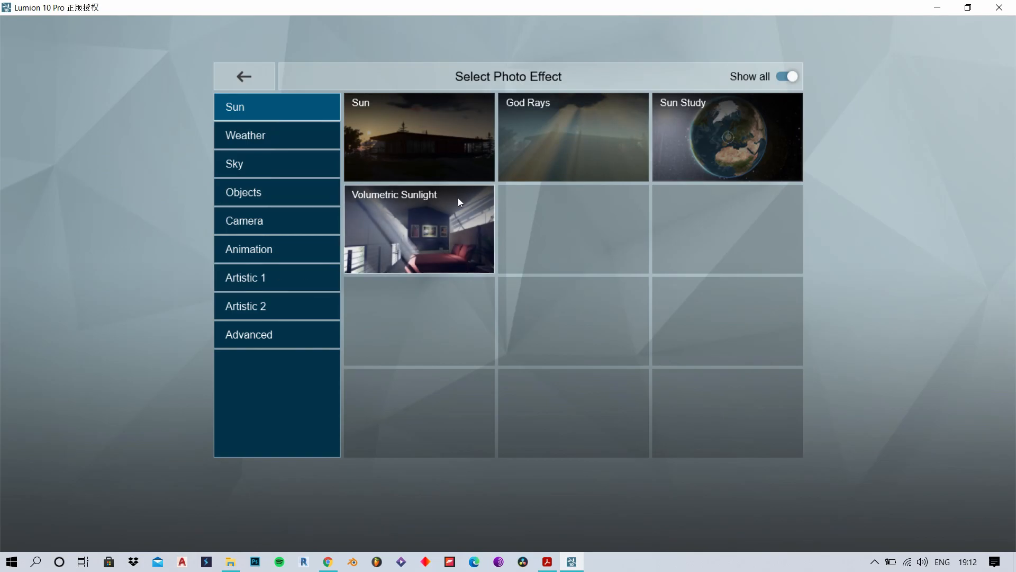
pyautogui.click(420, 138)
pyautogui.moveTo(160, 182); pyautogui.dragTo(27, 159)
pyautogui.click(21, 154)
pyautogui.doubleClick(236, 154)
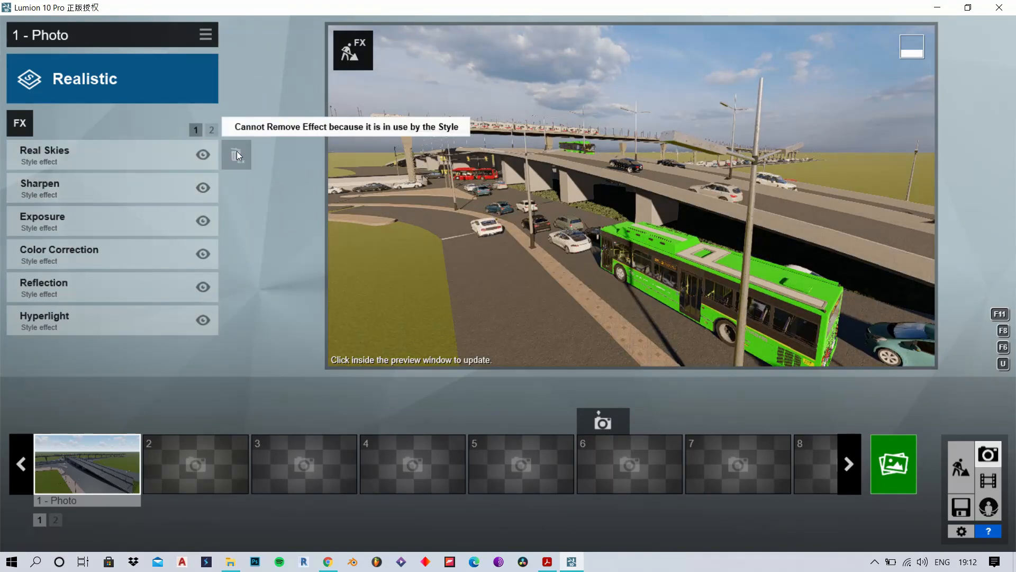
# Look through the Exposure settings and the available Weather, Sky, Objects and Camera photo effects
pyautogui.click(75, 215)
pyautogui.click(21, 152)
pyautogui.click(20, 123)
pyautogui.click(281, 136)
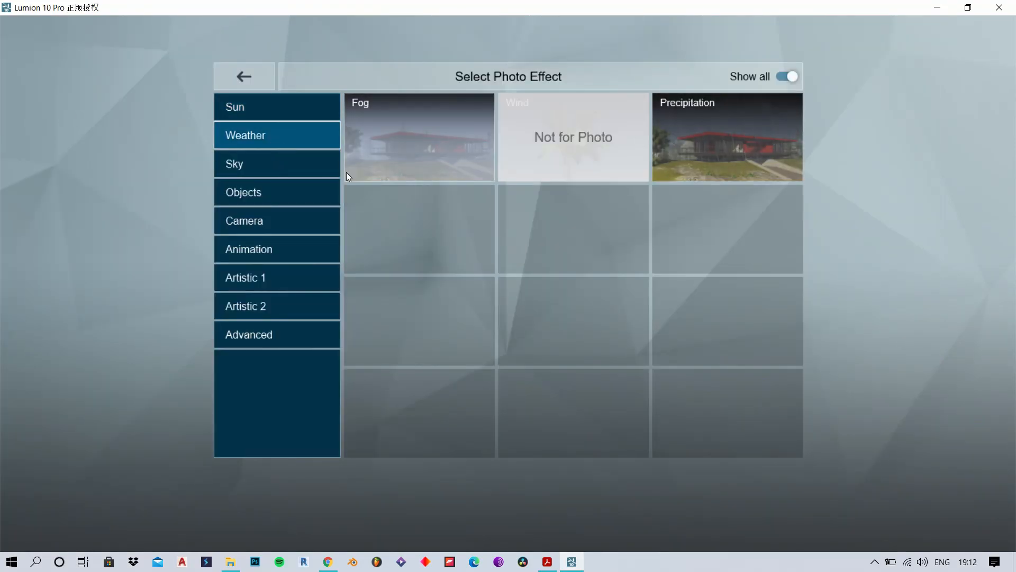
pyautogui.click(309, 163)
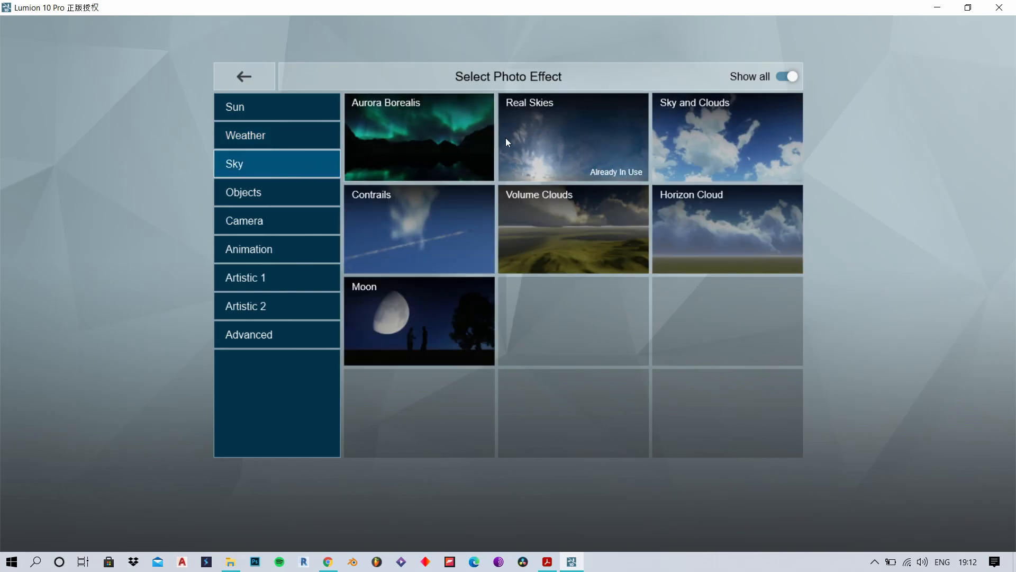
pyautogui.click(291, 195)
pyautogui.click(278, 219)
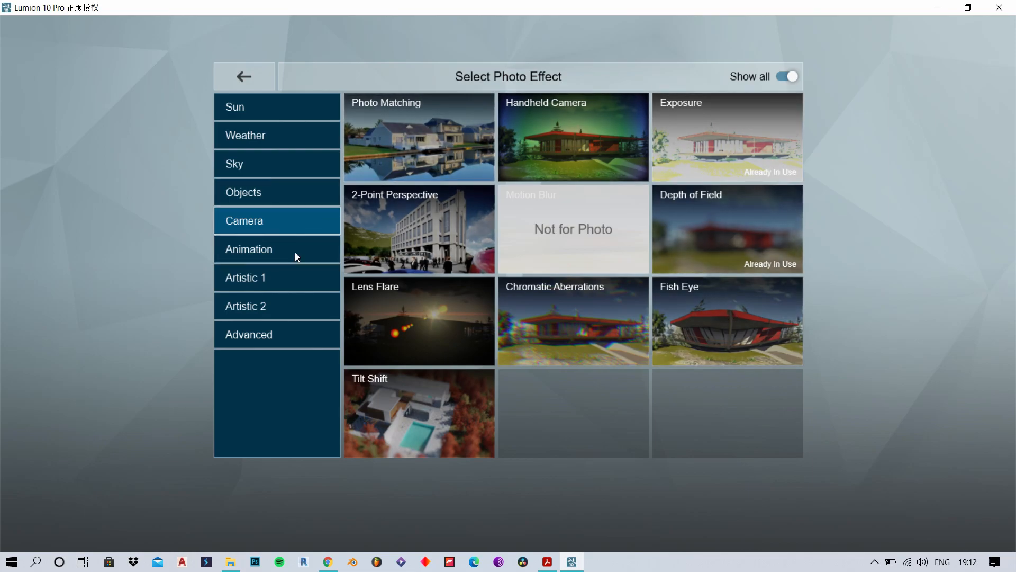
# Try the Outlines artistic effect on the photo
pyautogui.click(265, 280)
pyautogui.click(416, 138)
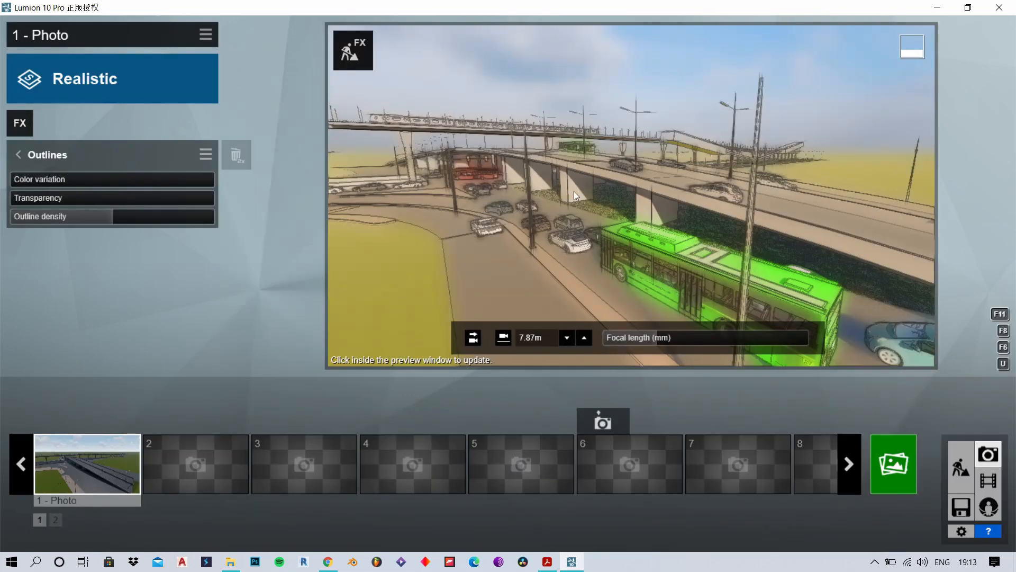
pyautogui.click(20, 154)
# Try the Blueprint artistic effect on the photo and remove it
pyautogui.click(20, 123)
pyautogui.click(260, 306)
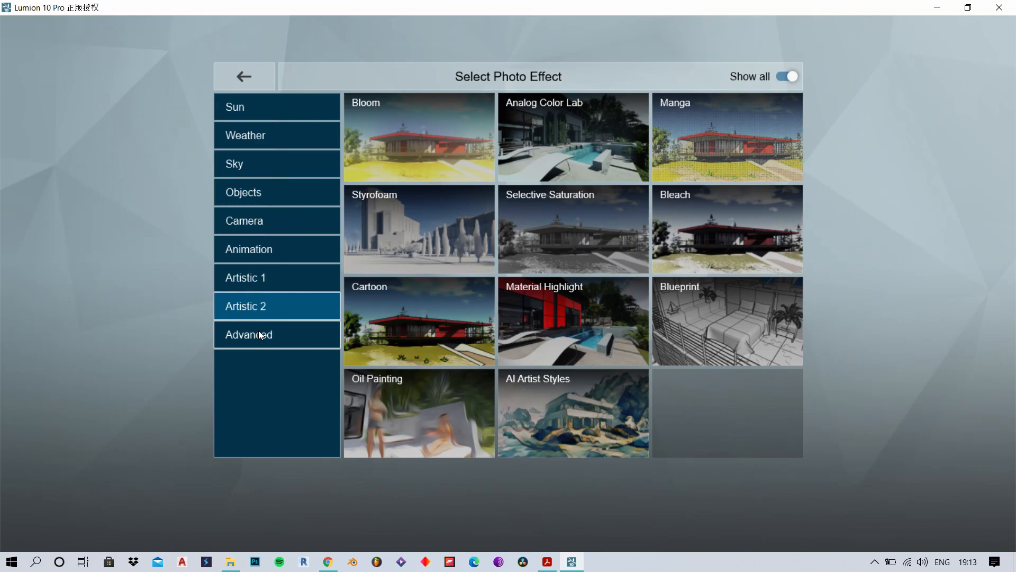
pyautogui.click(685, 309)
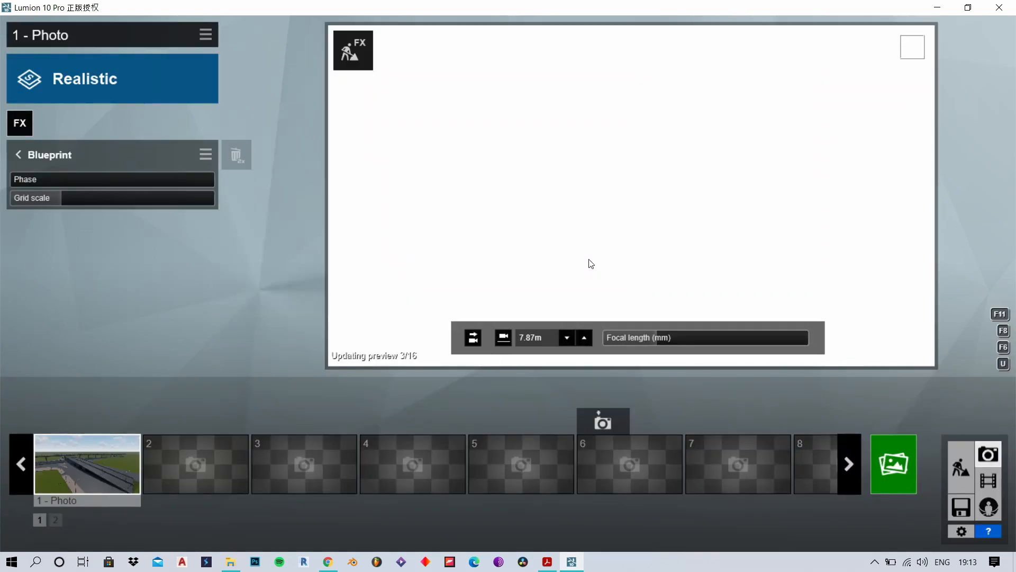
pyautogui.click(24, 154)
pyautogui.doubleClick(237, 155)
pyautogui.click(19, 123)
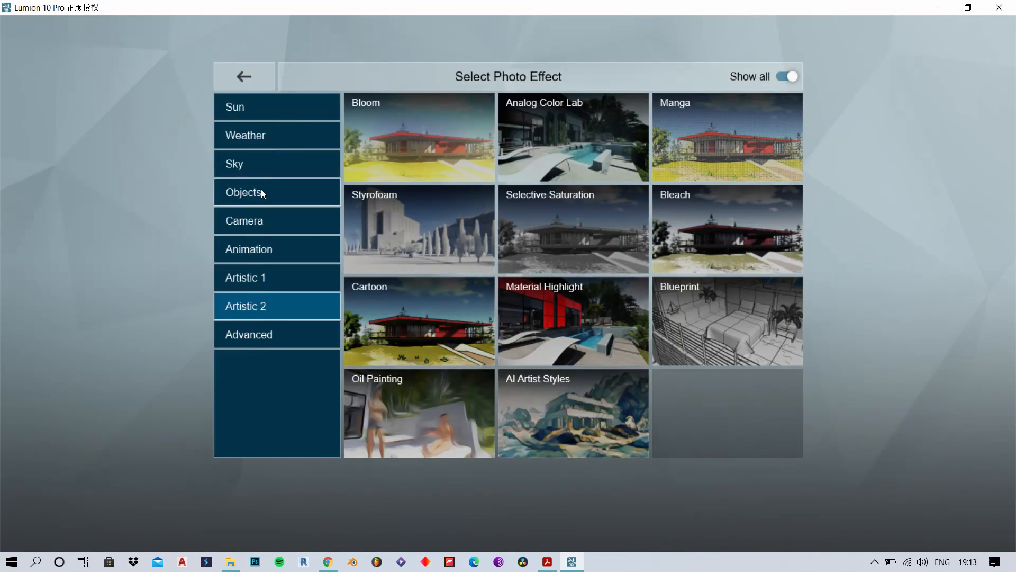
pyautogui.click(262, 172)
pyautogui.click(248, 86)
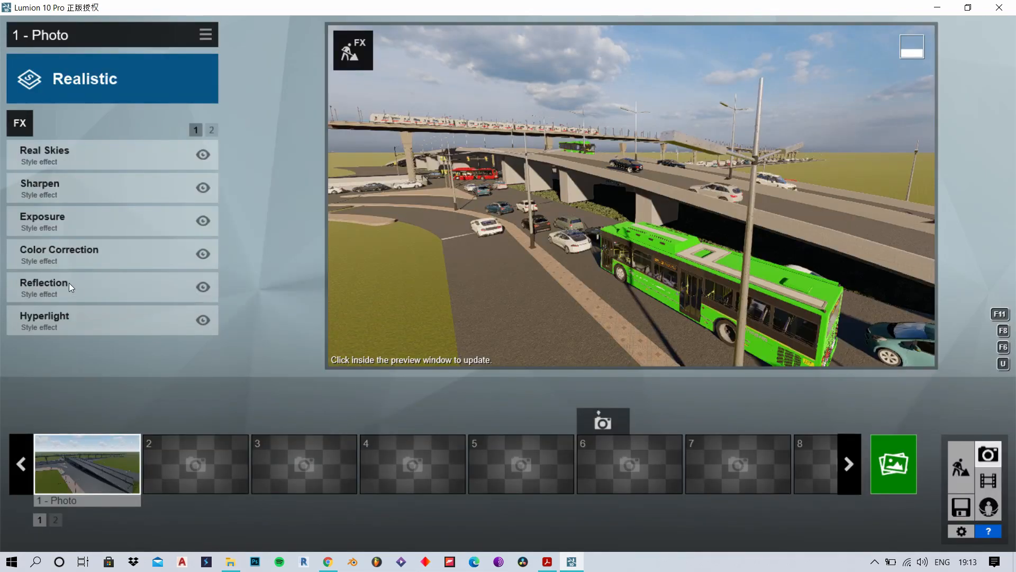
# Load the saved effects preset "Lumion 10 Pro 正版授权.lme" from the effects folder into the photo
pyautogui.click(206, 35)
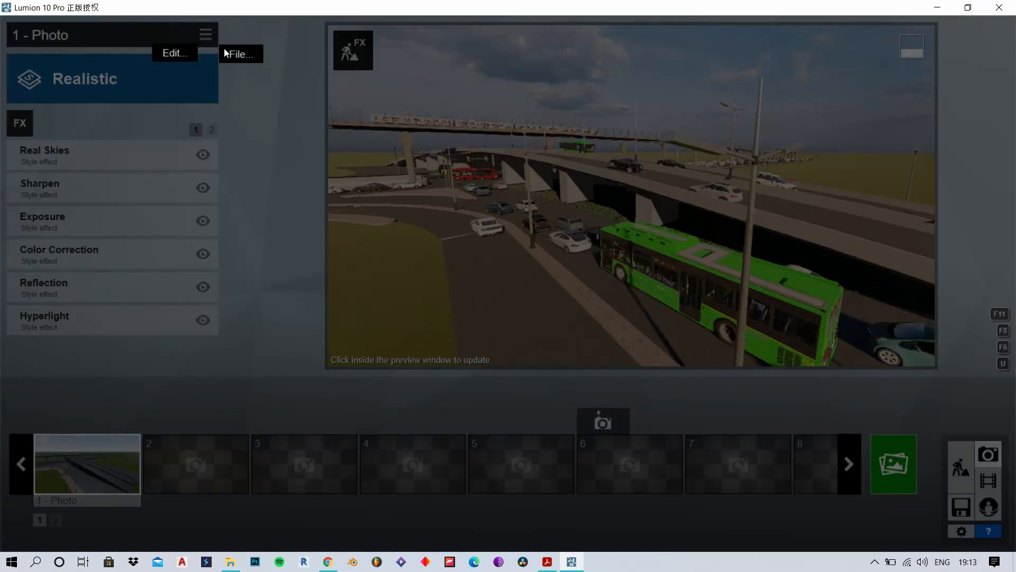
pyautogui.click(285, 76)
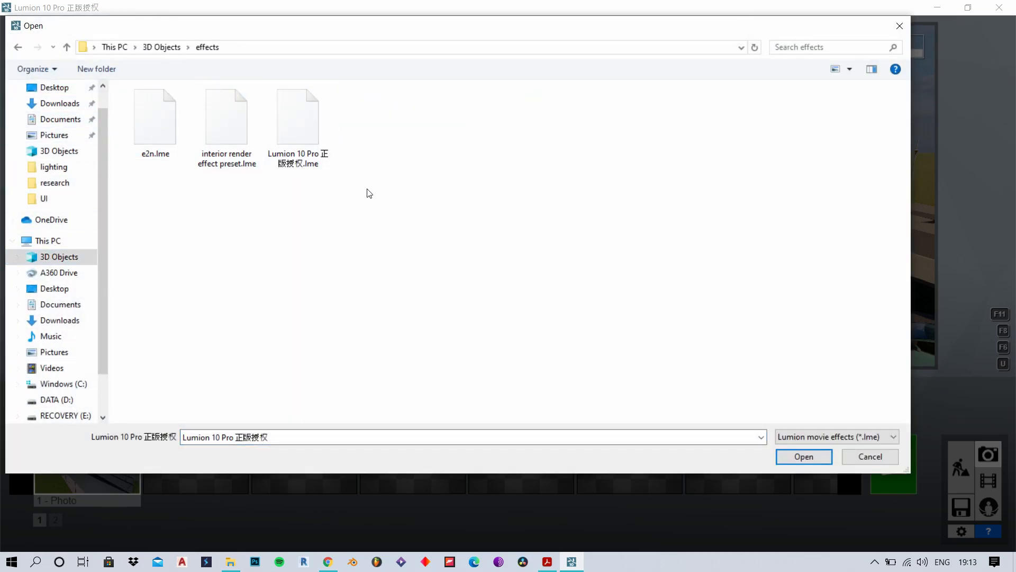
pyautogui.doubleClick(319, 130)
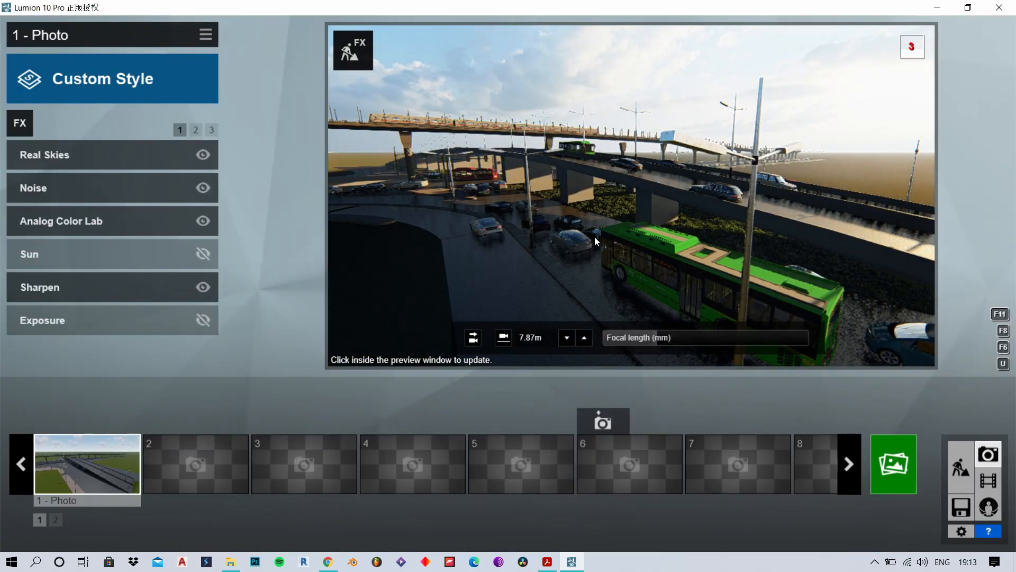
# Turn the Real Skies heading almost to its maximum and store the view as photo 1
pyautogui.click(93, 162)
pyautogui.moveTo(45, 233); pyautogui.dragTo(199, 252)
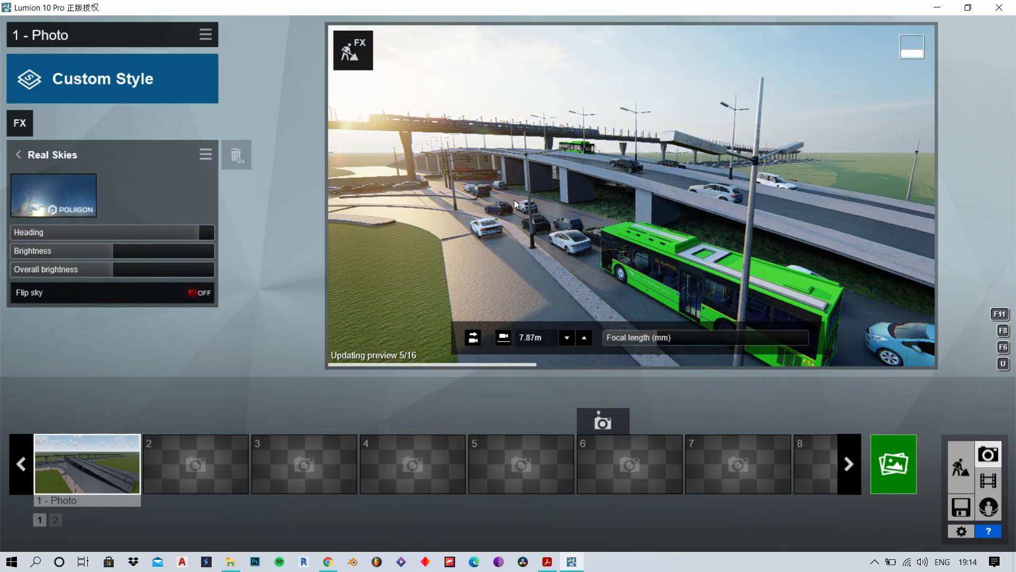
pyautogui.click(85, 416)
# Frame a high view along the flyover with the red bus on the road beside it, and store it as photo 2
pyautogui.click(183, 460)
pyautogui.press('w')
pyautogui.moveTo(631, 196); pyautogui.dragTo(747, 186, button='right')
pyautogui.press('s')
pyautogui.click(168, 422)
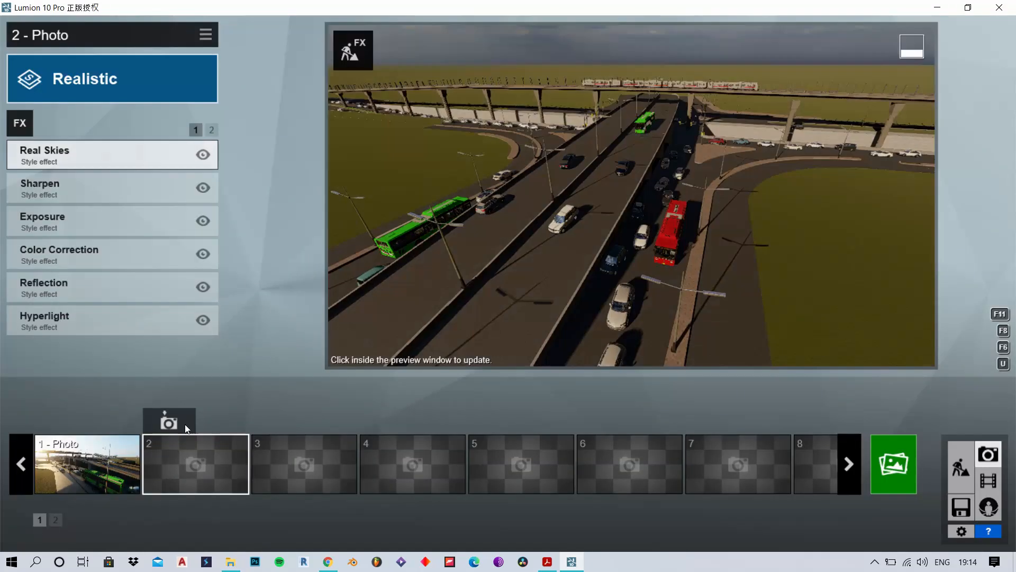
# Delete the Sun effect from photo 1, set its Real Skies heading to roughly seven eighths of the range and refresh the preview
pyautogui.click(97, 472)
pyautogui.doubleClick(232, 257)
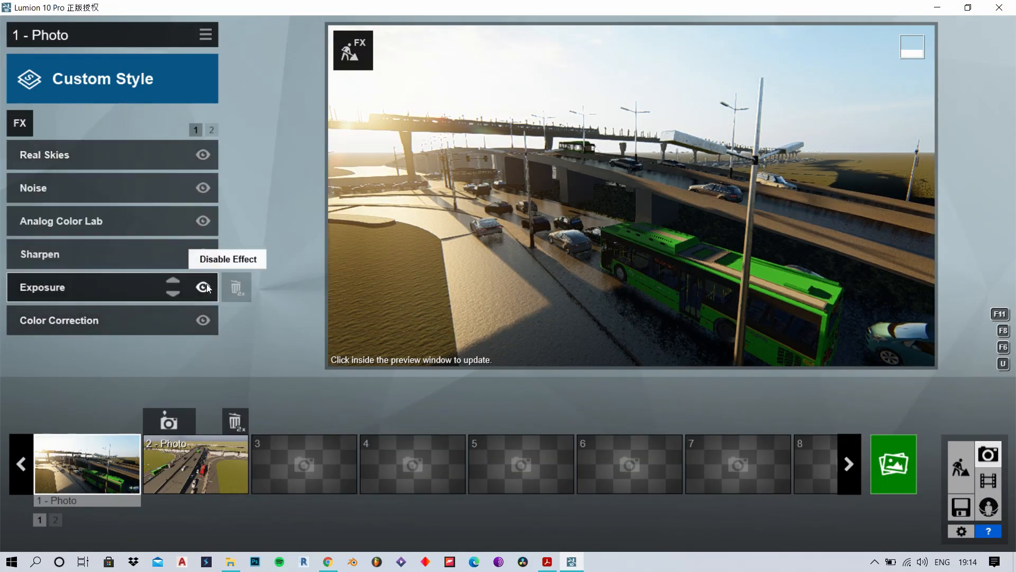
pyautogui.click(44, 160)
pyautogui.moveTo(68, 233); pyautogui.dragTo(186, 235)
pyautogui.click(677, 241)
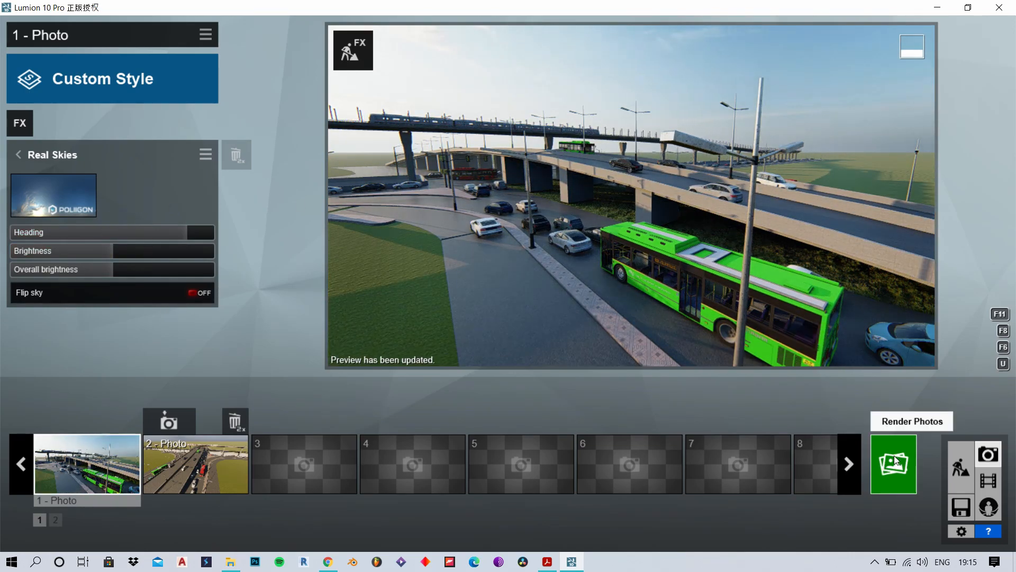
# Render the current shot at Desktop size 1920x1080, saving it as a JPG named 1 in the UI folder
pyautogui.click(880, 462)
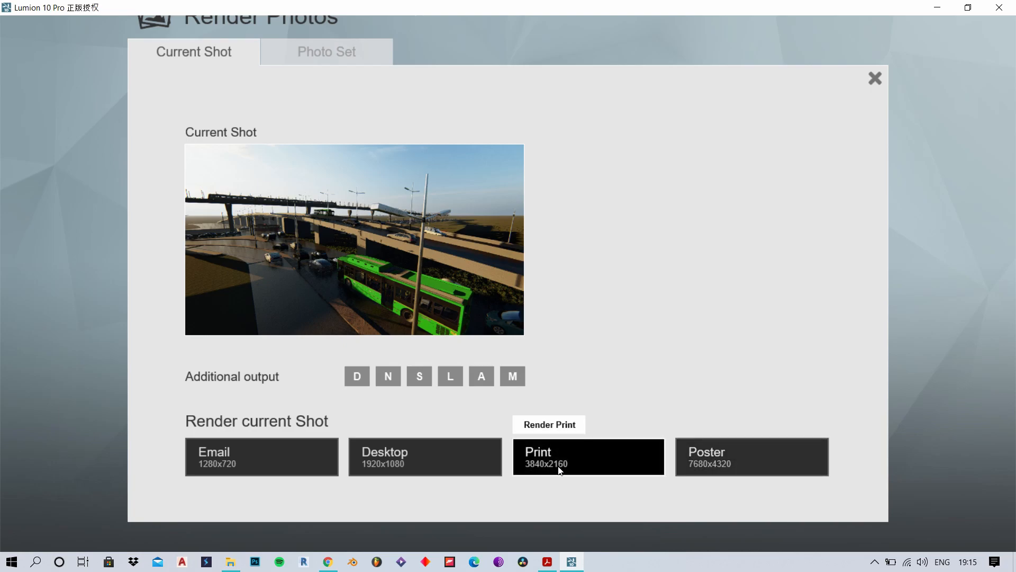
pyautogui.click(438, 469)
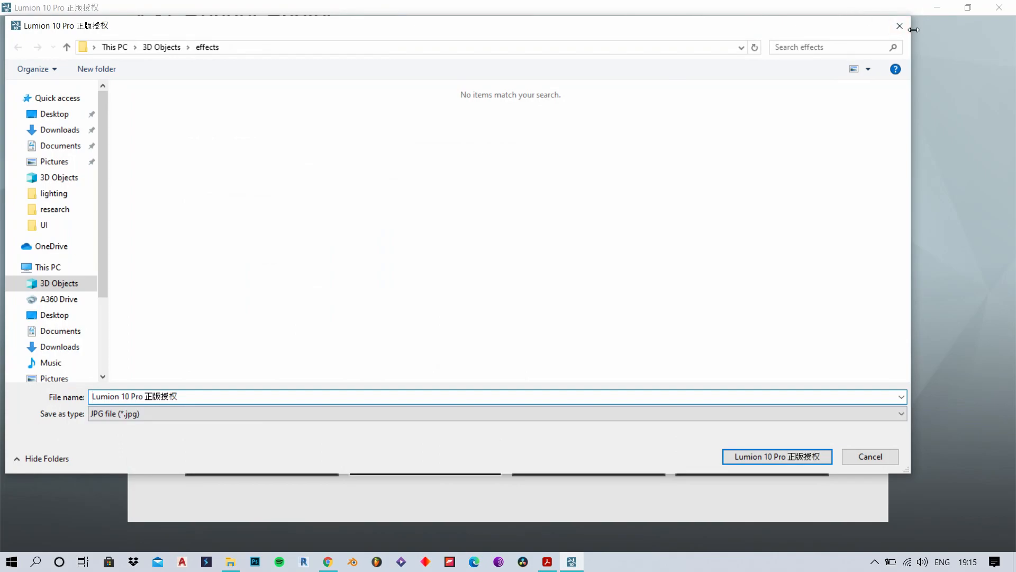
pyautogui.click(900, 26)
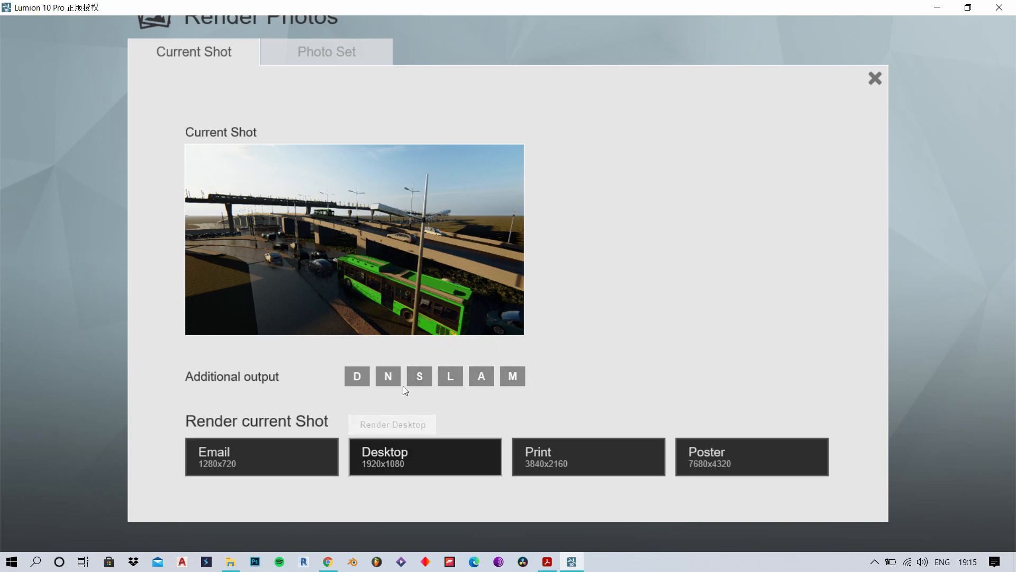
pyautogui.click(403, 459)
pyautogui.click(44, 135)
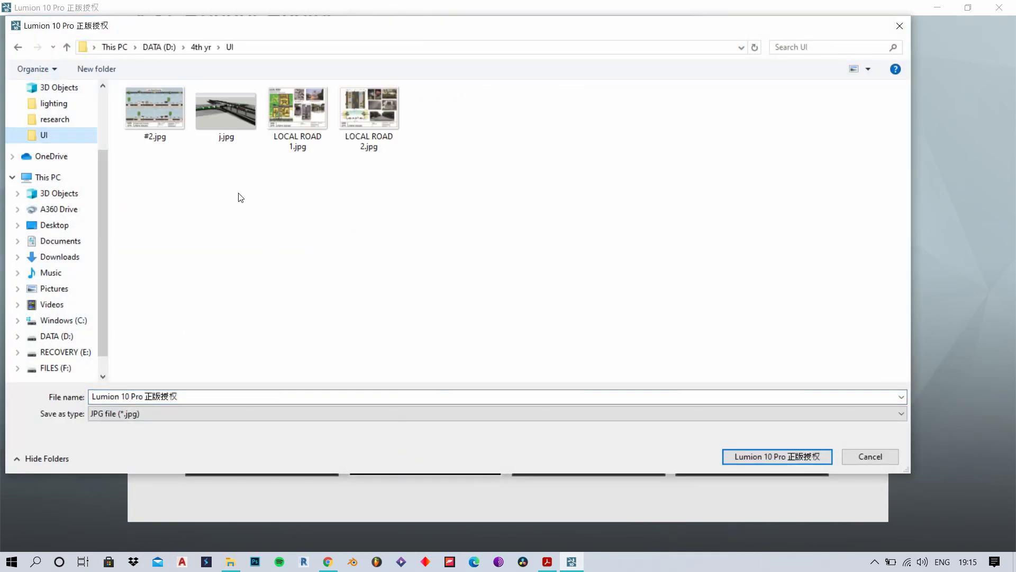
pyautogui.tripleClick(133, 396)
pyautogui.write('1')
pyautogui.click(773, 457)
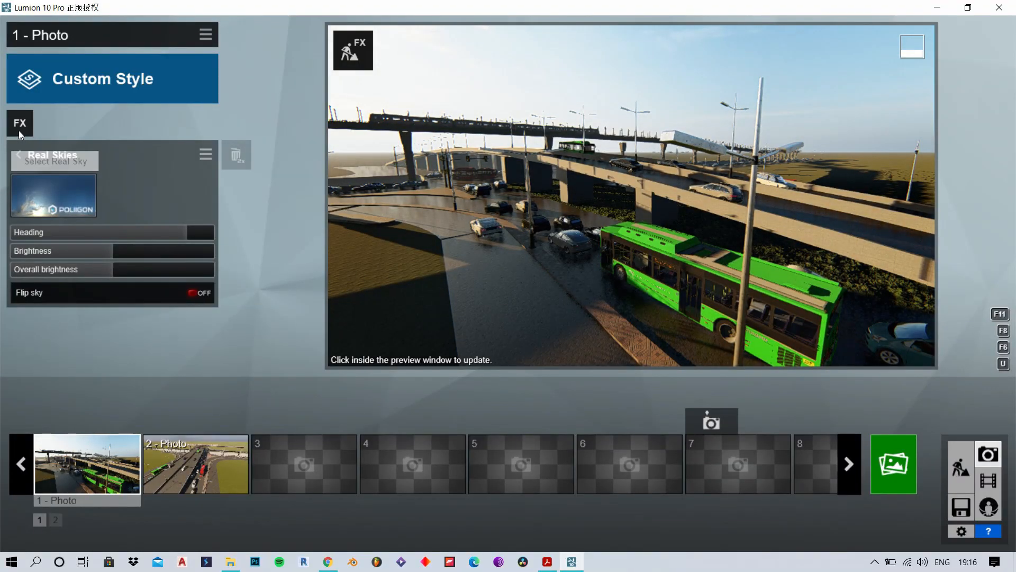
# Disable the Hyperlight effect on photo 1 and refresh the preview
pyautogui.click(16, 156)
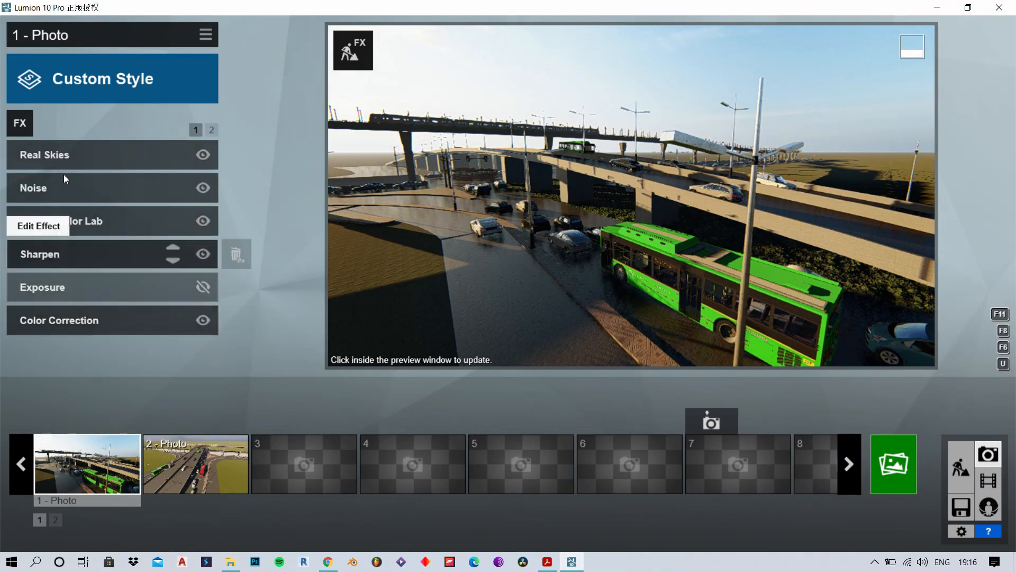
pyautogui.click(212, 130)
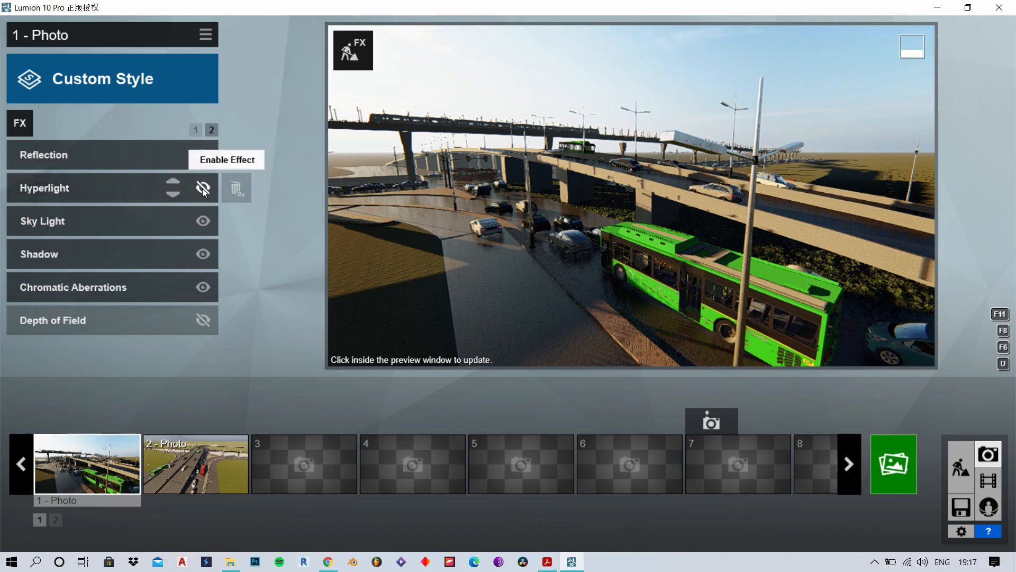
pyautogui.click(516, 194)
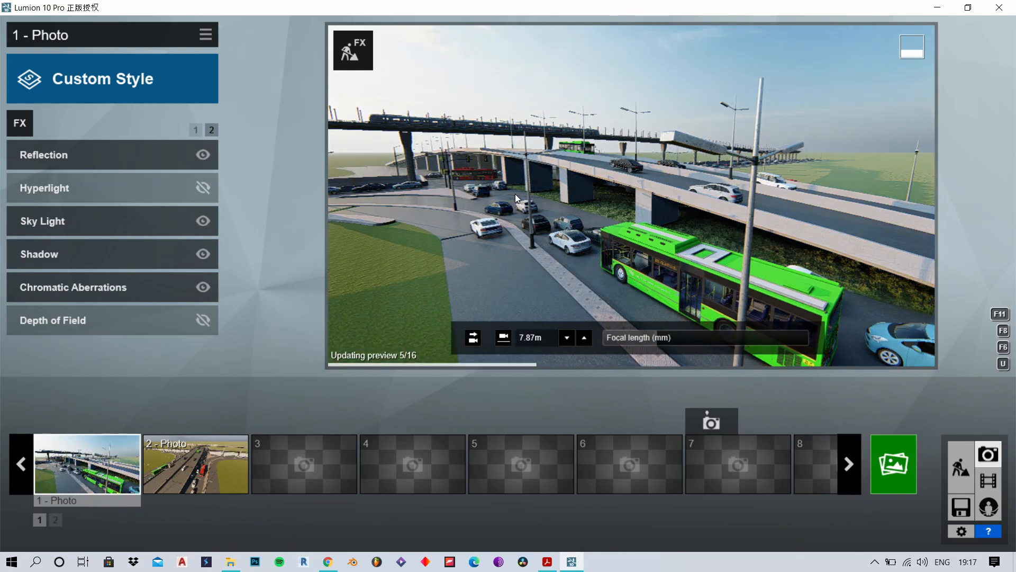
# Render the bus and flyover shot again at Desktop size 1920x1080 with the file name 1
pyautogui.click(905, 475)
pyautogui.click(436, 471)
pyautogui.write('1')
pyautogui.press('Return')
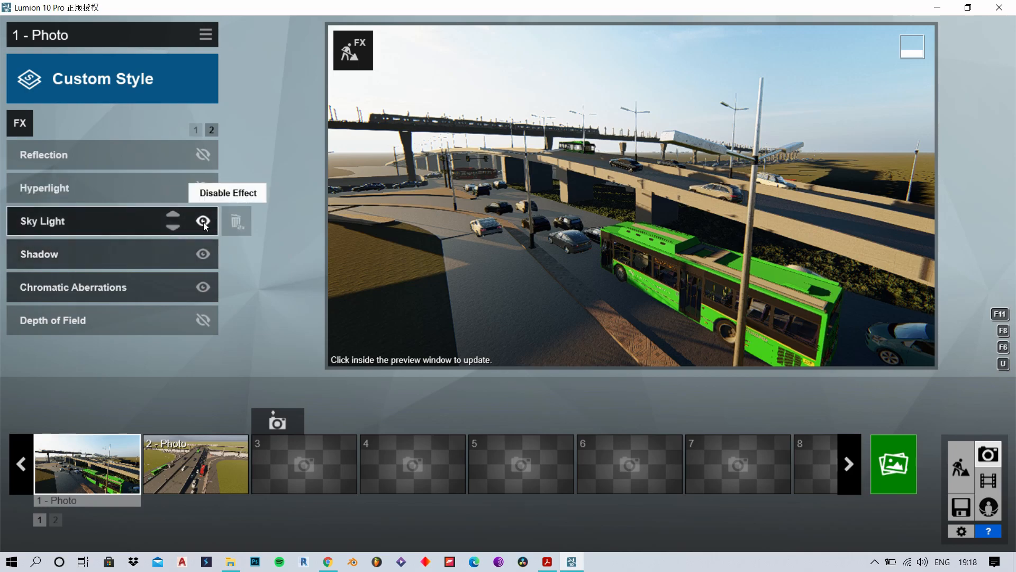
# Disable the Reflection and Sky Light effects on photo 1 and render the current shot at Desktop size 1920x1080
pyautogui.click(564, 274)
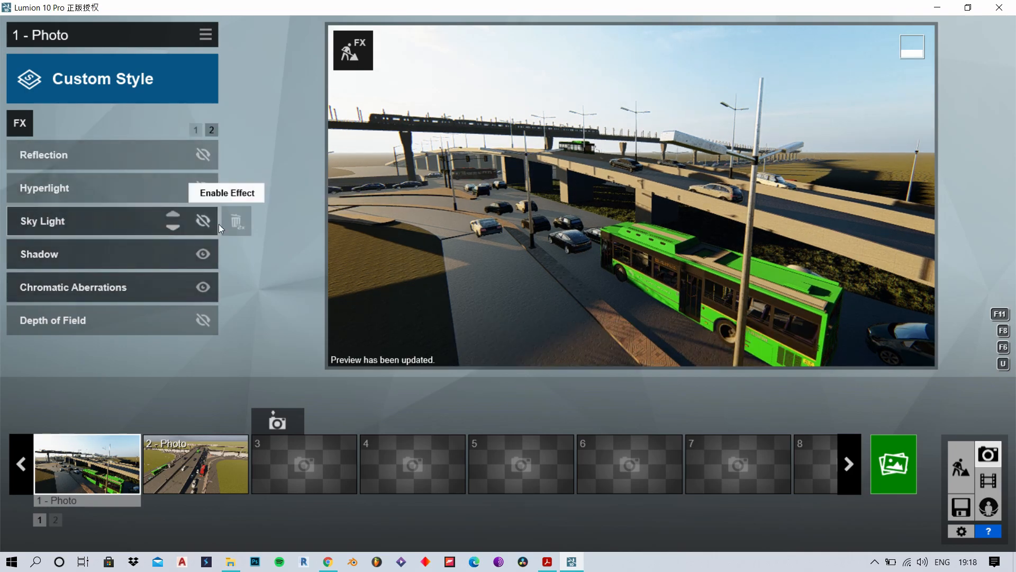
pyautogui.click(893, 461)
pyautogui.click(443, 462)
pyautogui.click(731, 457)
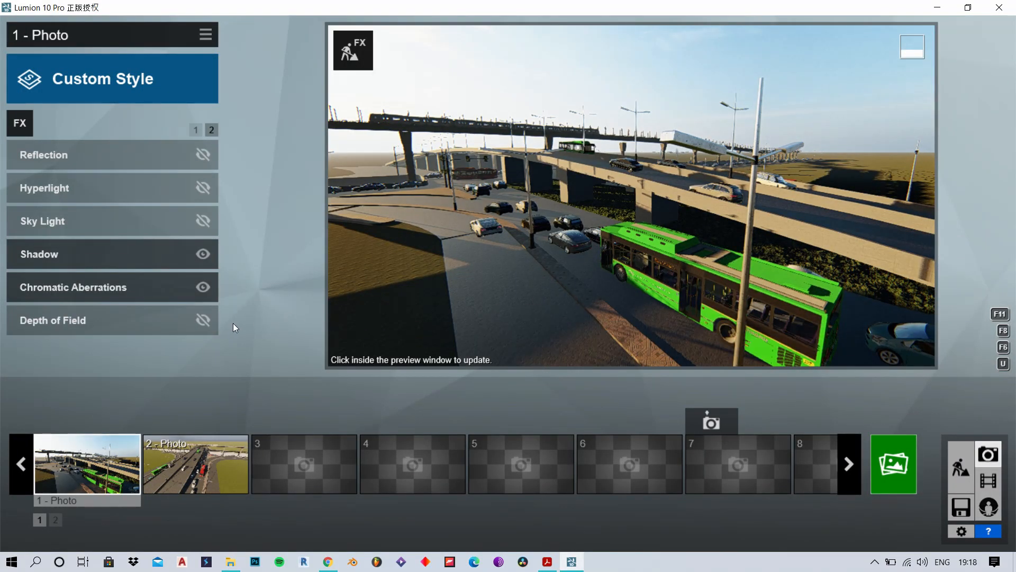
# Re-enable the Reflection, Hyperlight and Sky Light effects on photo 1
pyautogui.click(207, 221)
pyautogui.click(203, 188)
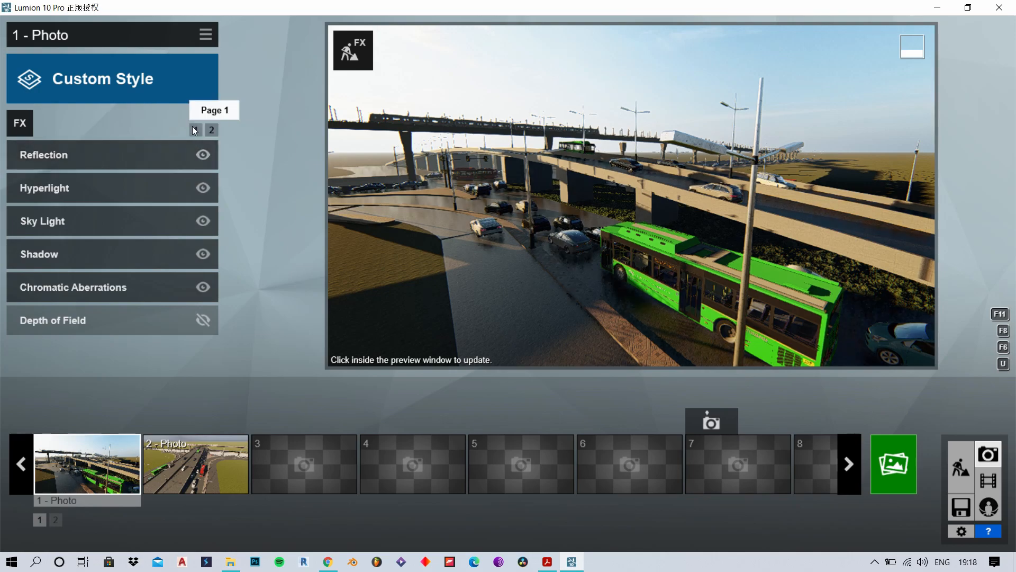
pyautogui.click(193, 127)
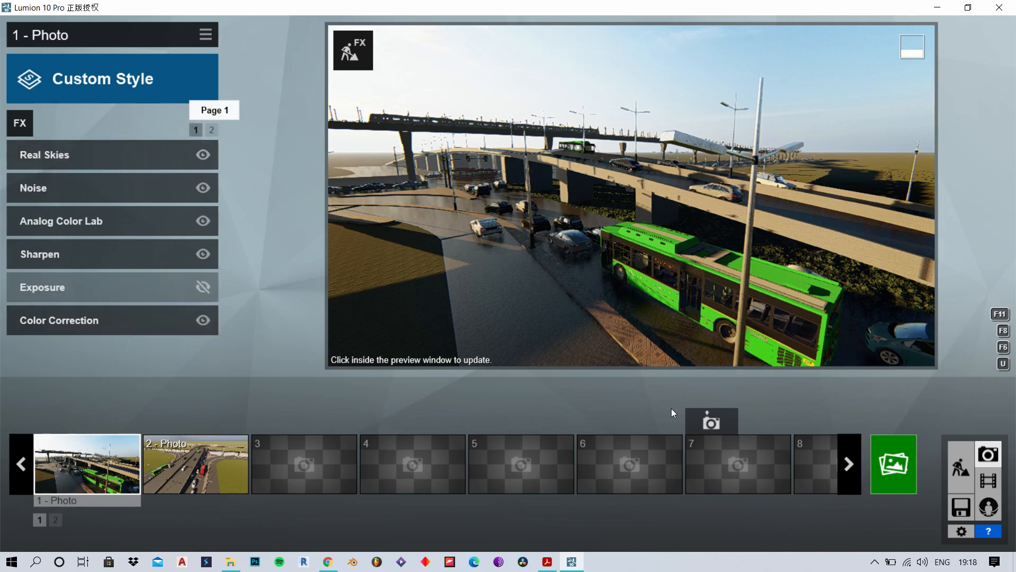
# Look over the render options for the current shot and for the photo set
pyautogui.click(903, 474)
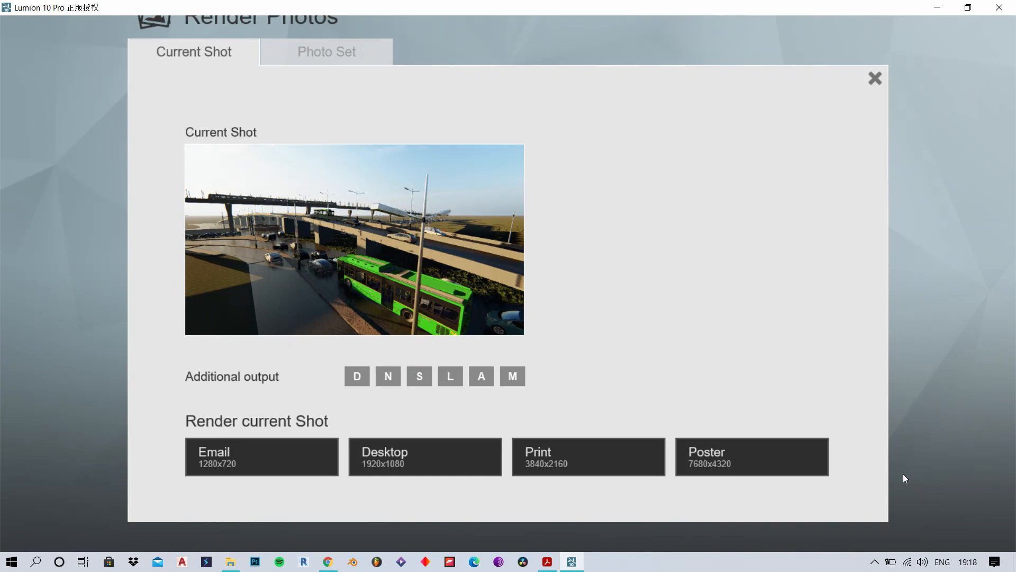
pyautogui.click(335, 48)
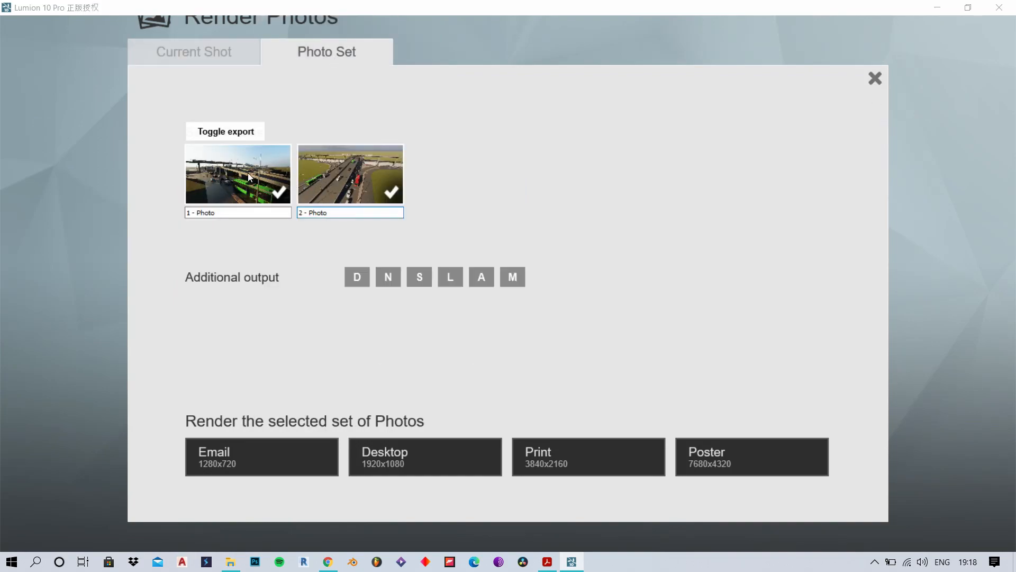
pyautogui.click(214, 56)
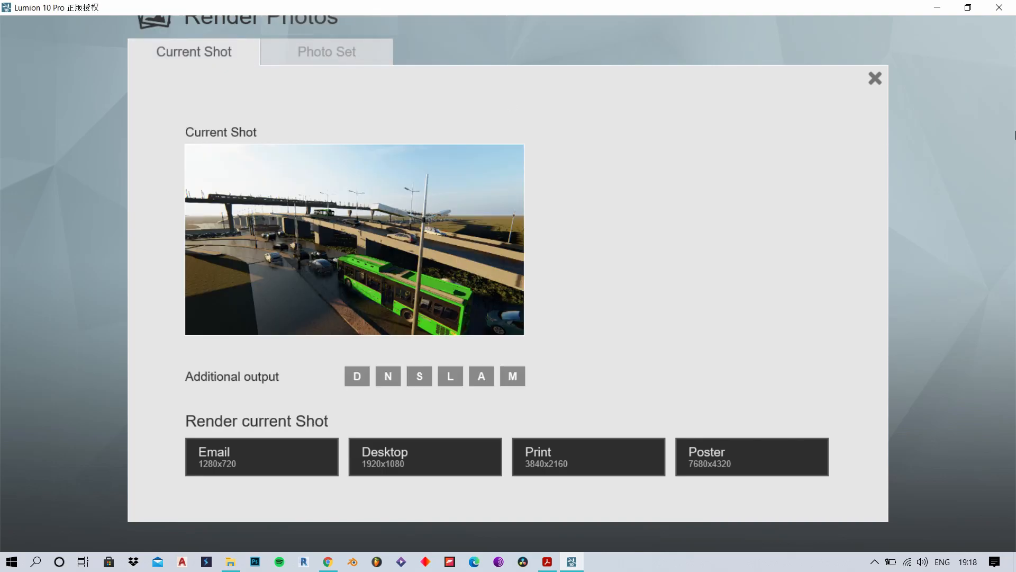
pyautogui.click(868, 78)
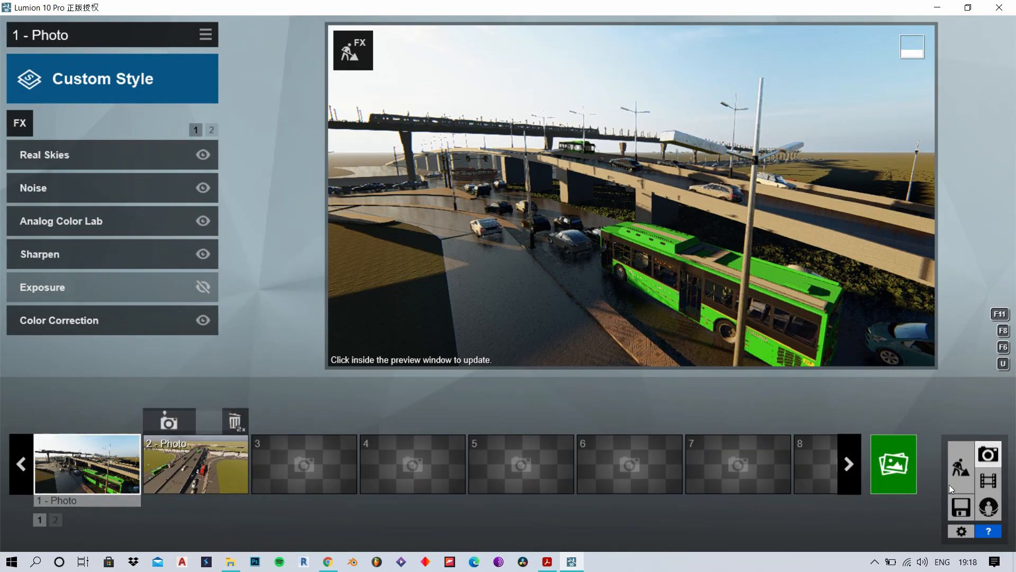
# Fly the camera in build mode to a high view along the metro viaduct, above the underpass and queued cars
pyautogui.click(963, 467)
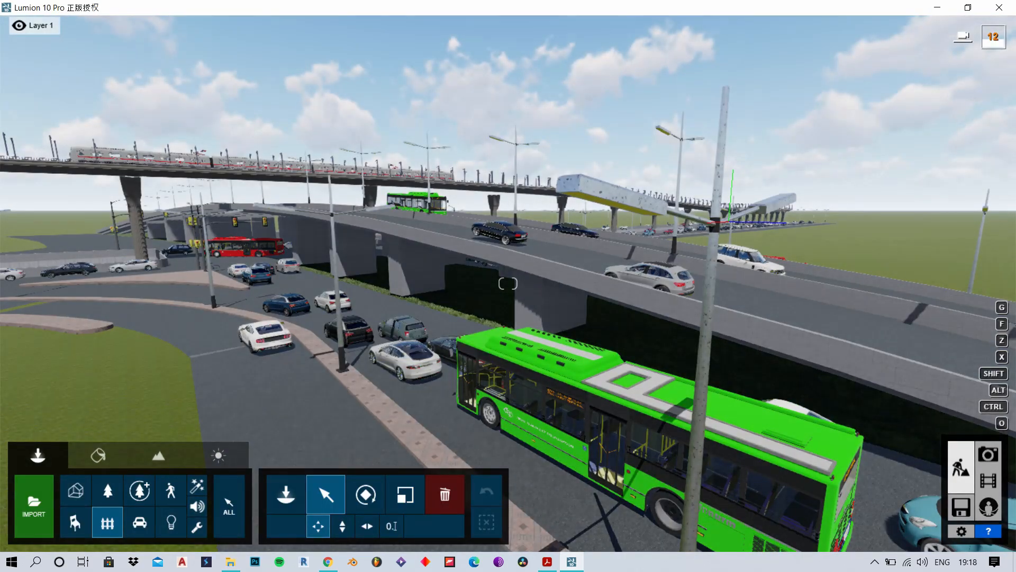
pyautogui.moveTo(821, 369); pyautogui.dragTo(832, 344, button='right')
pyautogui.press('w')
pyautogui.press('w')
pyautogui.press('w')
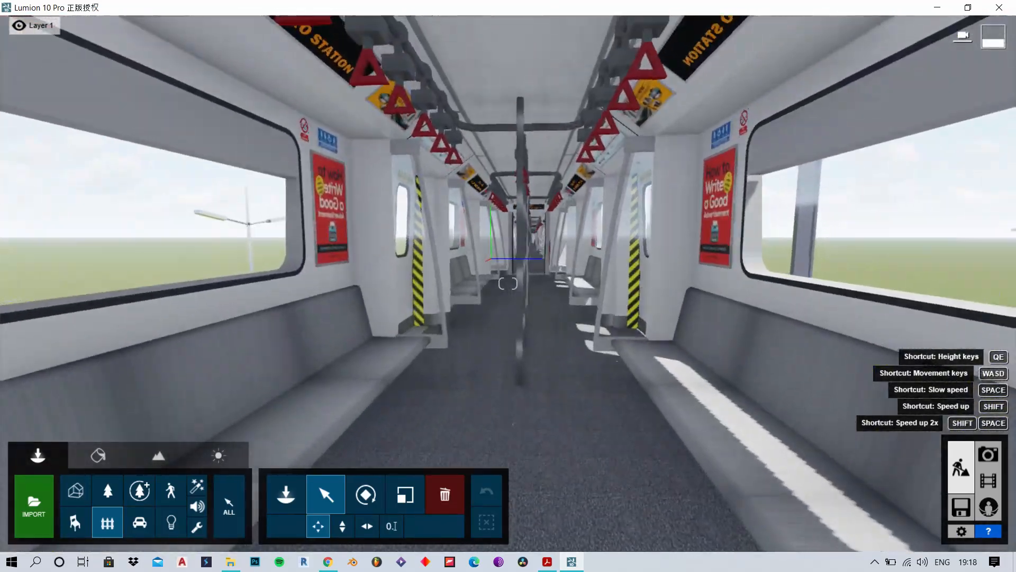
pyautogui.press('w')
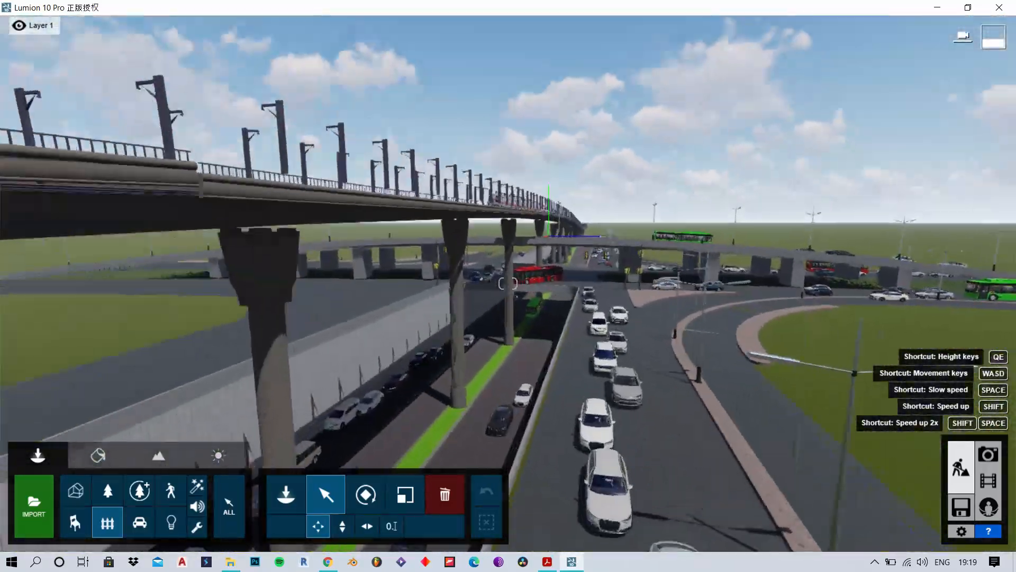
pyautogui.press('w')
pyautogui.moveTo(749, 314); pyautogui.dragTo(753, 351, button='right')
pyautogui.moveTo(561, 265); pyautogui.dragTo(554, 417, button='right')
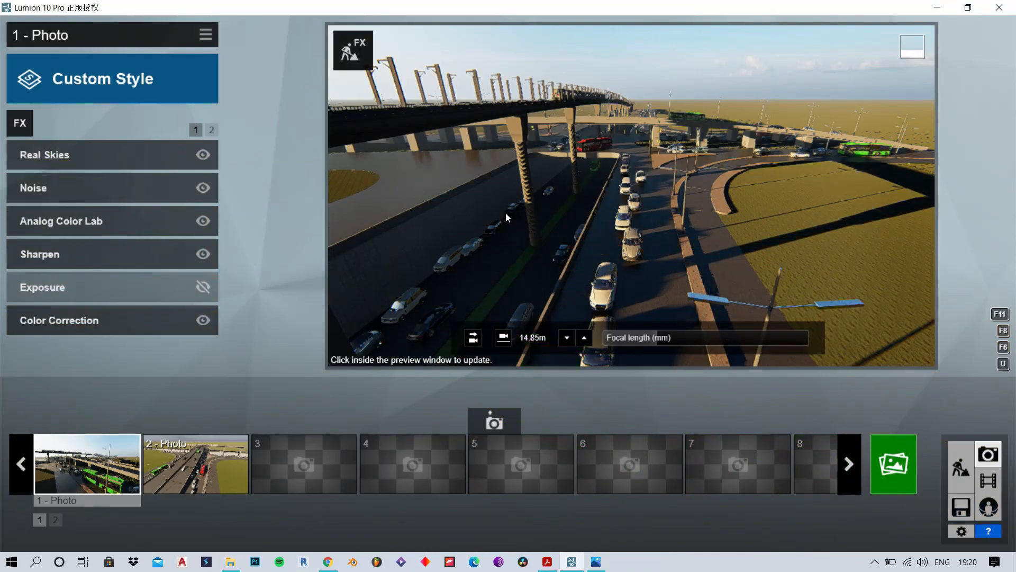
# Set the Real Skies heading to roughly three quarters of the range and reframe the preview beside the viaduct's near pillar
pyautogui.click(50, 154)
pyautogui.moveTo(101, 247); pyautogui.dragTo(159, 236)
pyautogui.click(562, 248)
pyautogui.moveTo(561, 249); pyautogui.dragTo(705, 242, button='right')
pyautogui.click(706, 241)
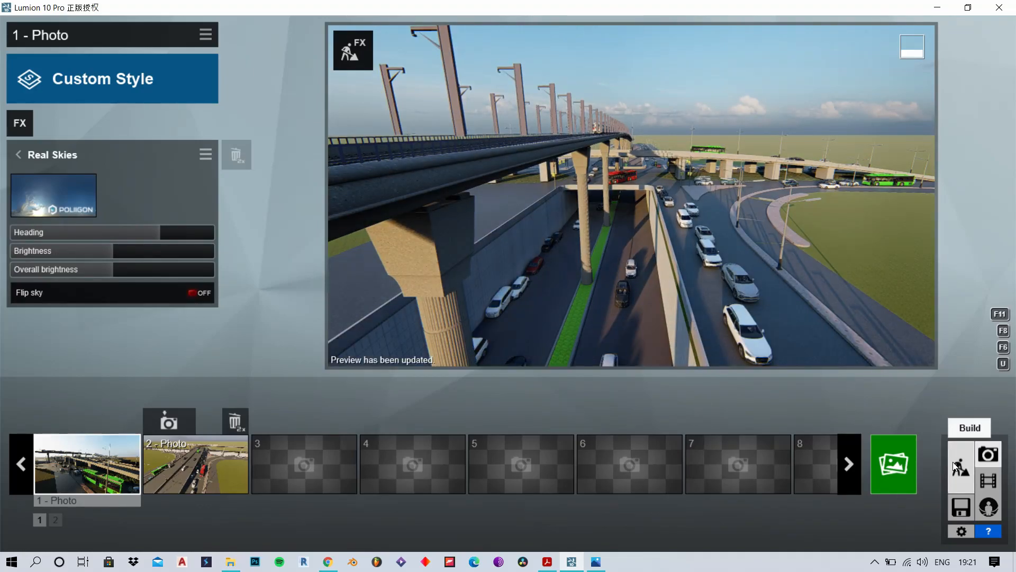
# Render the viaduct and underpass view from photo mode at Desktop size 1920x1080
pyautogui.click(958, 466)
pyautogui.click(983, 456)
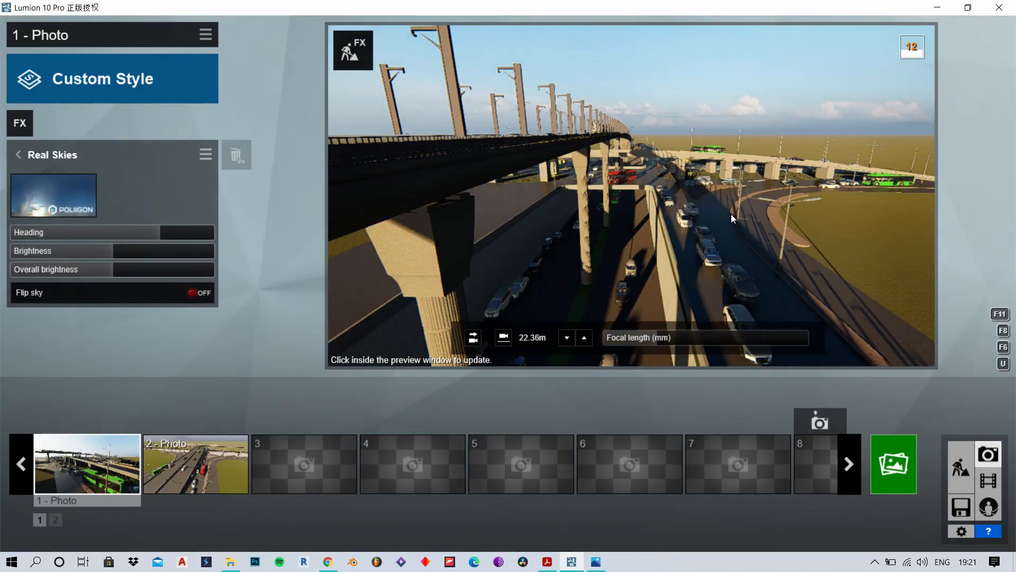
pyautogui.click(889, 451)
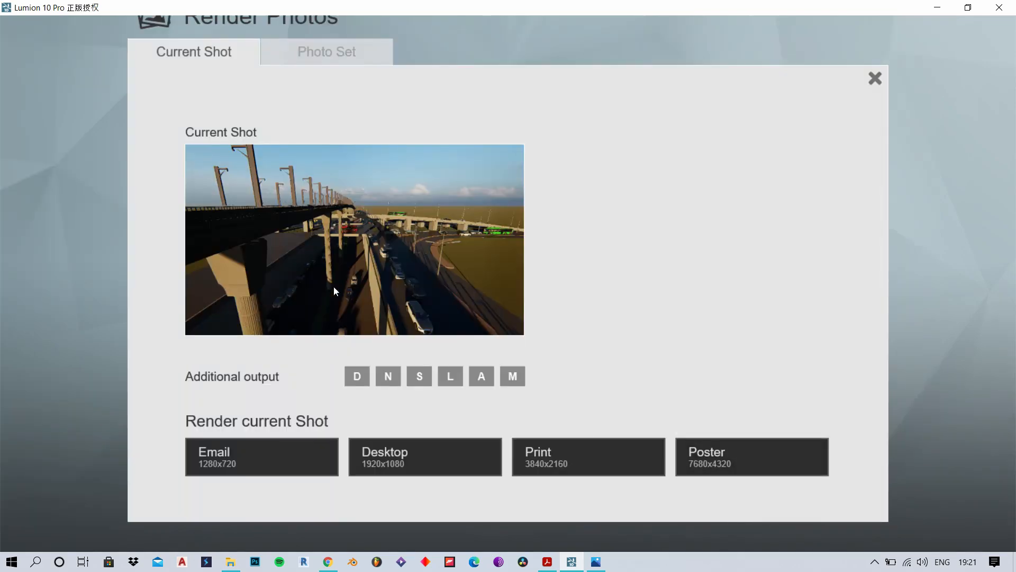
pyautogui.click(443, 460)
pyautogui.click(778, 455)
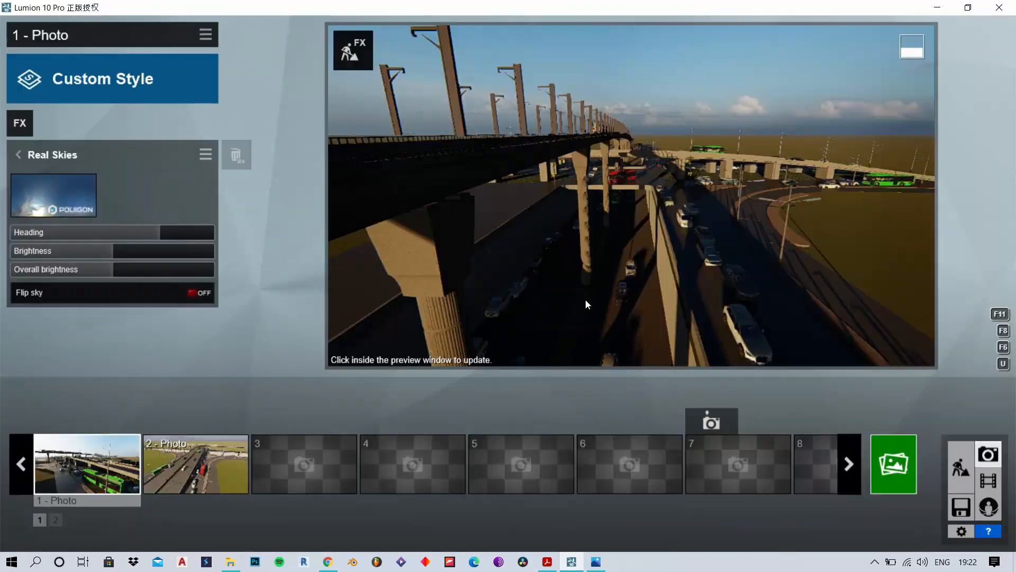
# Turn the view towards the train on the viaduct and try out an effect from the Camera category
pyautogui.moveTo(586, 298); pyautogui.dragTo(603, 313, button='right')
pyautogui.click(18, 155)
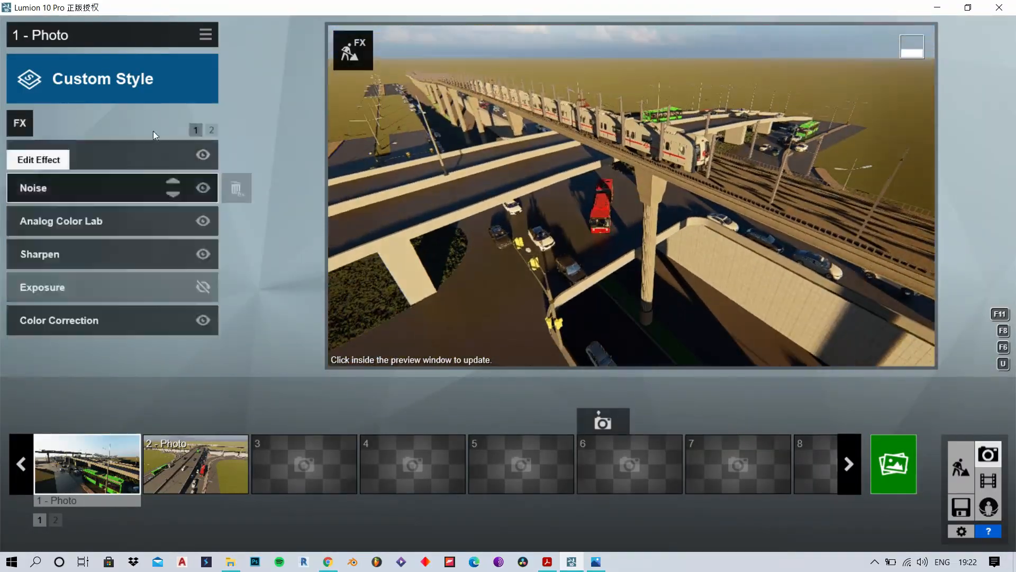
pyautogui.click(20, 122)
pyautogui.click(265, 279)
pyautogui.click(268, 311)
pyautogui.click(329, 330)
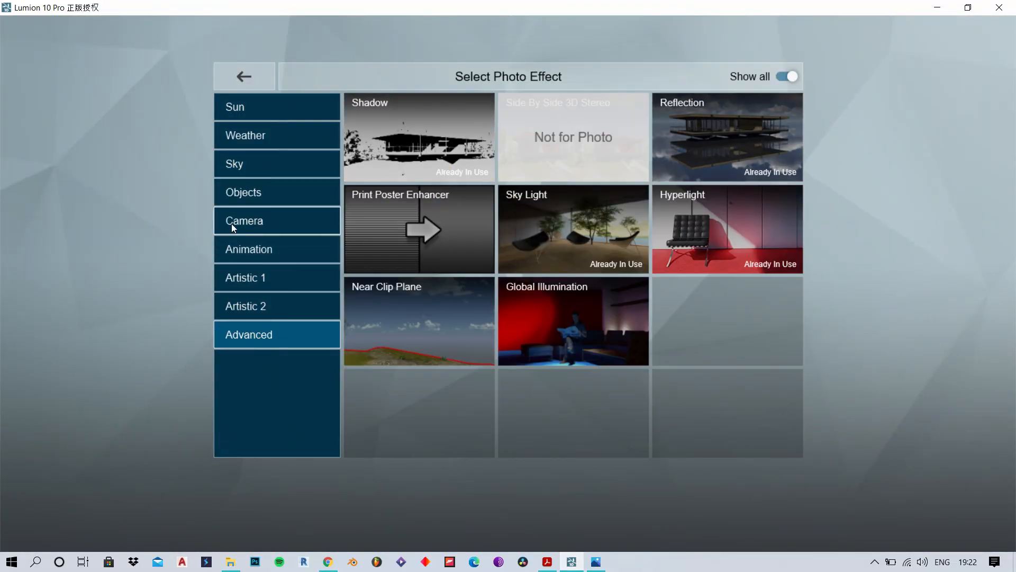
pyautogui.click(231, 218)
pyautogui.click(710, 143)
pyautogui.click(56, 205)
pyautogui.click(18, 154)
pyautogui.click(211, 130)
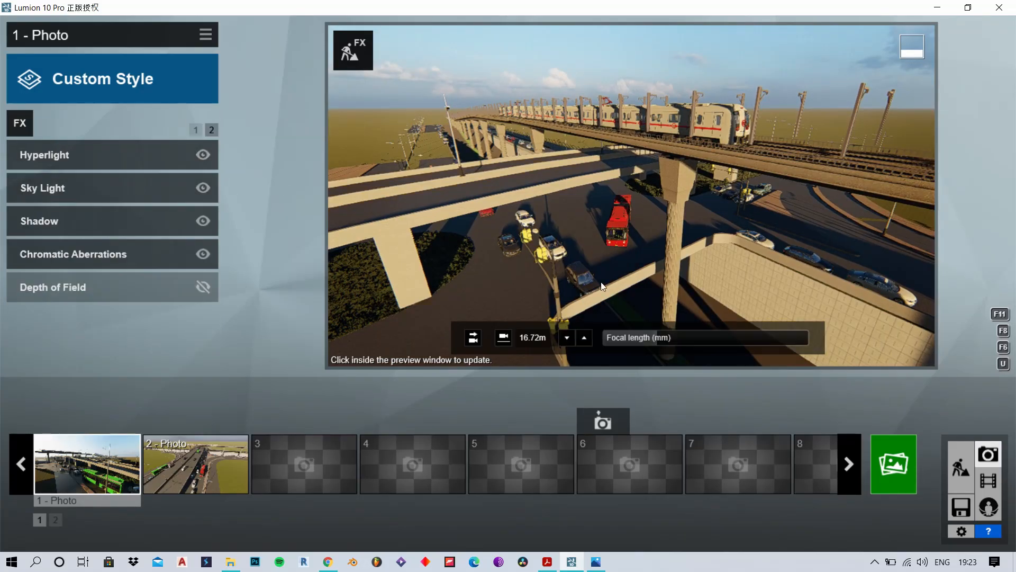
# Frame a high view looking down along the metro tracks towards the train, and adjust the focal length slightly
pyautogui.moveTo(631, 195); pyautogui.dragTo(783, 427, button='right')
pyautogui.moveTo(688, 239); pyautogui.dragTo(667, 201, button='right')
pyautogui.moveTo(657, 338); pyautogui.dragTo(673, 338)
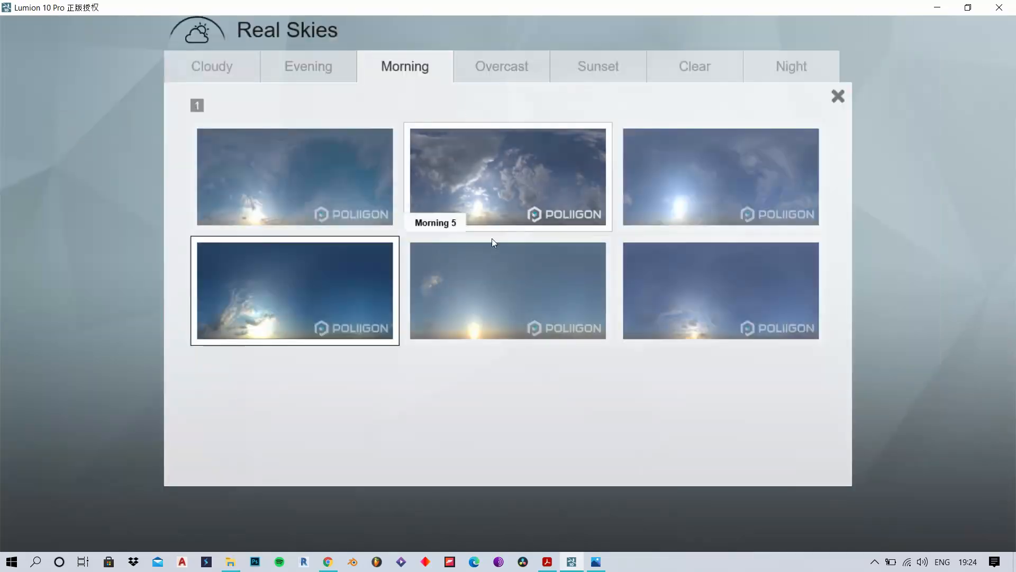
# Apply the Morning 5 sky with a heading of about -115.7°, tilt the view slightly and refresh the preview
pyautogui.click(491, 233)
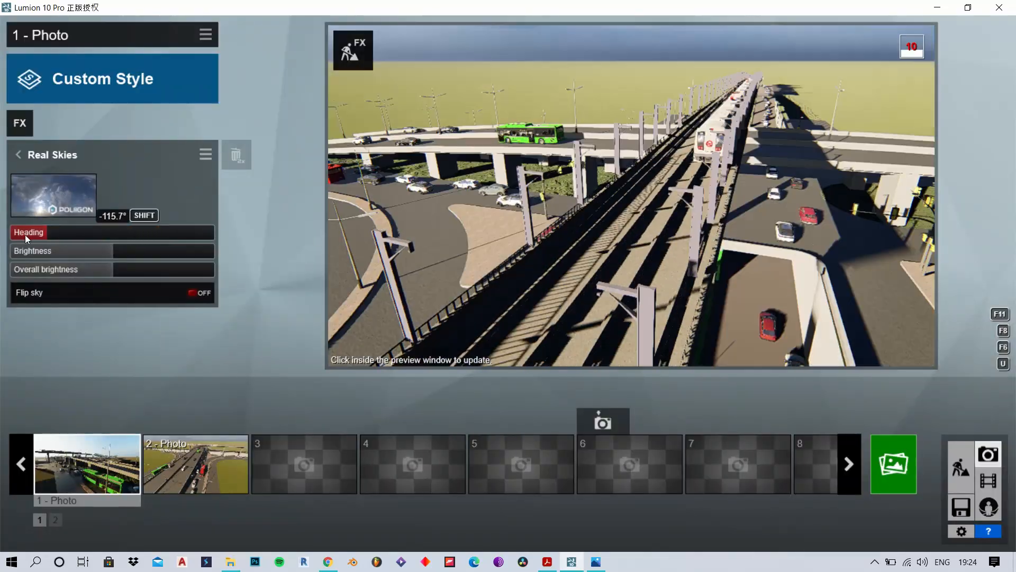
pyautogui.click(20, 155)
pyautogui.moveTo(721, 252)
pyautogui.mouseDown(button='right')
pyautogui.moveTo(723, 288)
pyautogui.moveTo(717, 246)
pyautogui.moveTo(736, 264)
pyautogui.mouseUp(button='right')
pyautogui.click(768, 233)
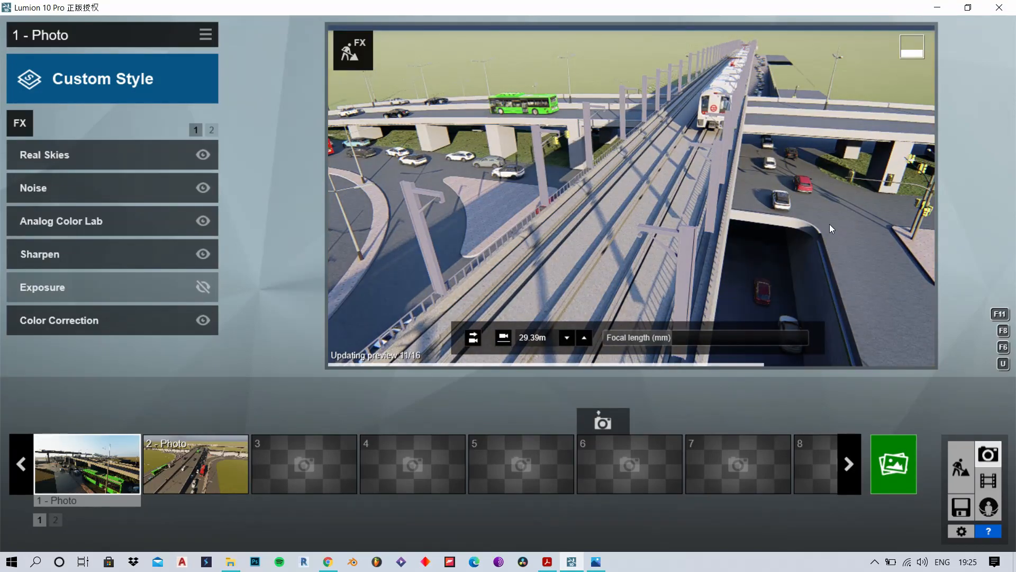
# Render the view along the metro tracks at Desktop size 1920x1080 and close the finished render
pyautogui.click(893, 464)
pyautogui.click(426, 446)
pyautogui.press('Return')
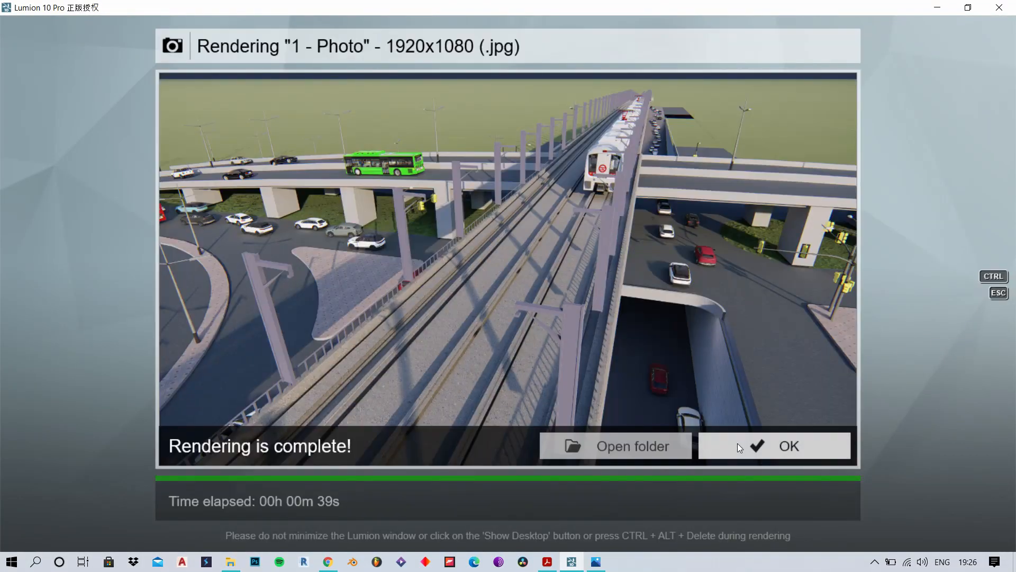
pyautogui.click(738, 443)
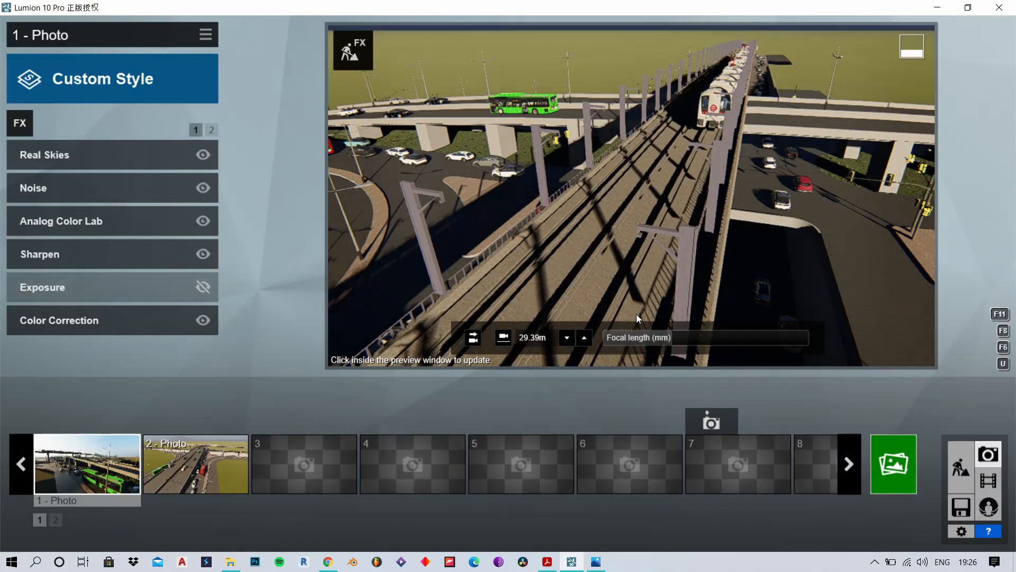
# Lower the camera onto the metro tracks facing the train and set its eye level to 1.60 m
pyautogui.press('a')
pyautogui.moveTo(561, 360); pyautogui.dragTo(597, 336, button='right')
pyautogui.press('d')
pyautogui.press('s')
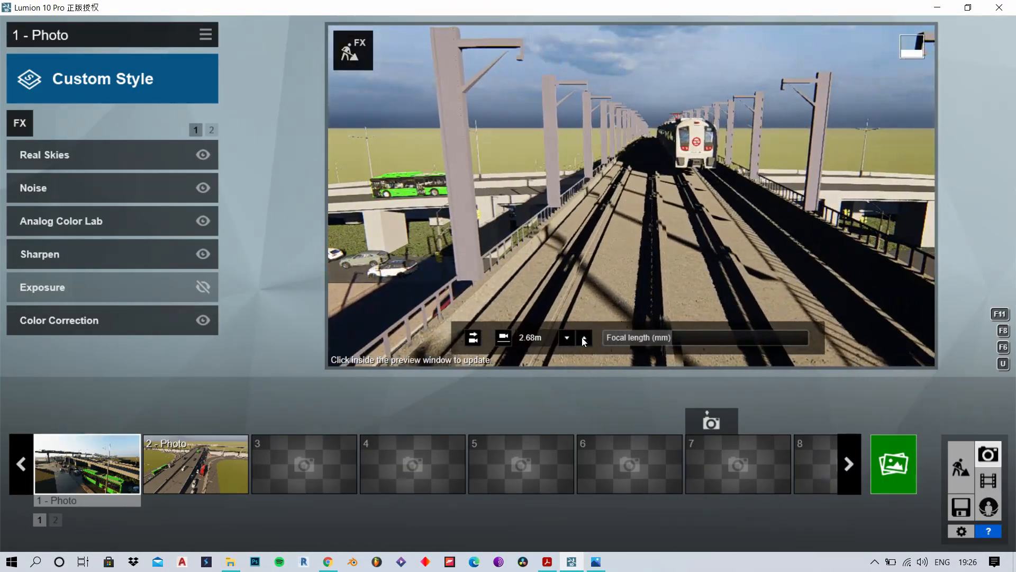
pyautogui.click(504, 339)
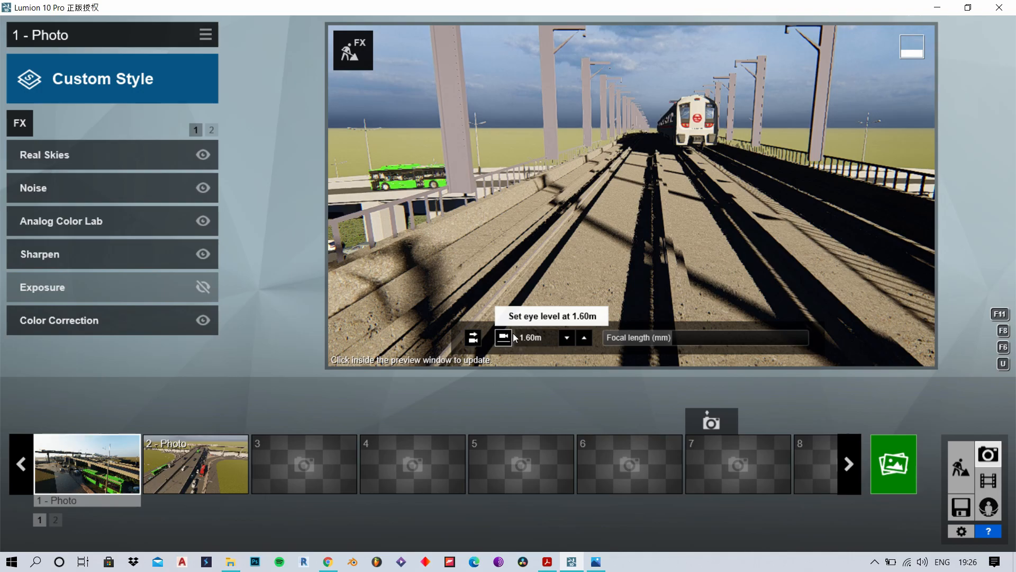
# Move the camera off the metro tracks down to the road beneath the flyover at an eye level of 1.60 m
pyautogui.press('q')
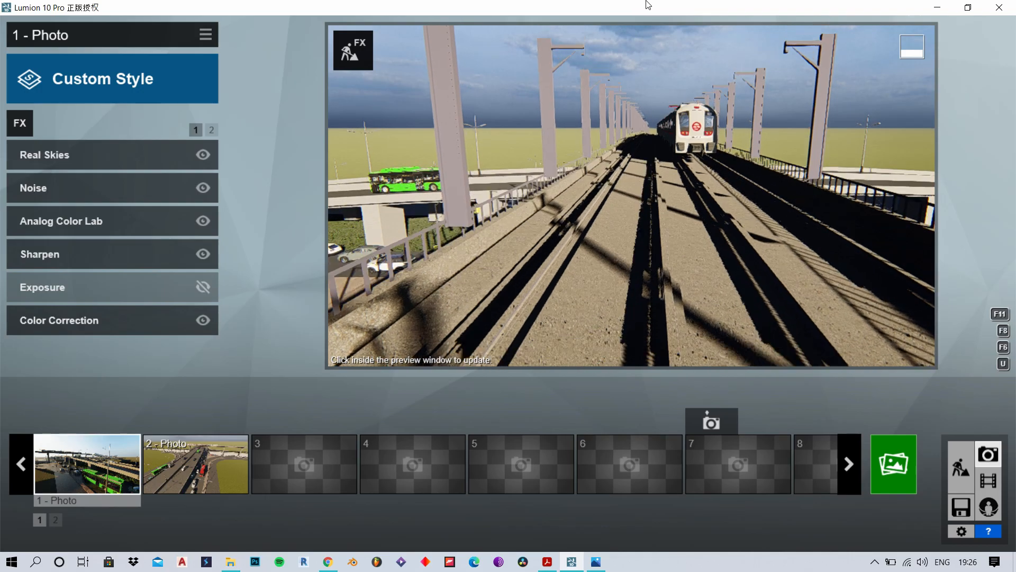
pyautogui.click(505, 338)
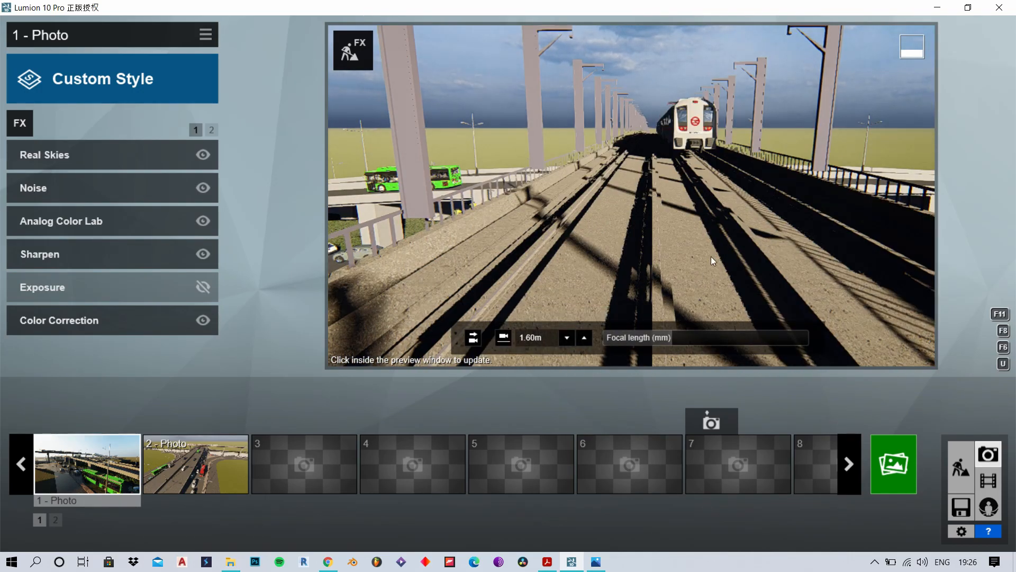
pyautogui.click(476, 343)
pyautogui.moveTo(519, 244); pyautogui.dragTo(559, 259, button='right')
pyautogui.press('a')
pyautogui.press('w')
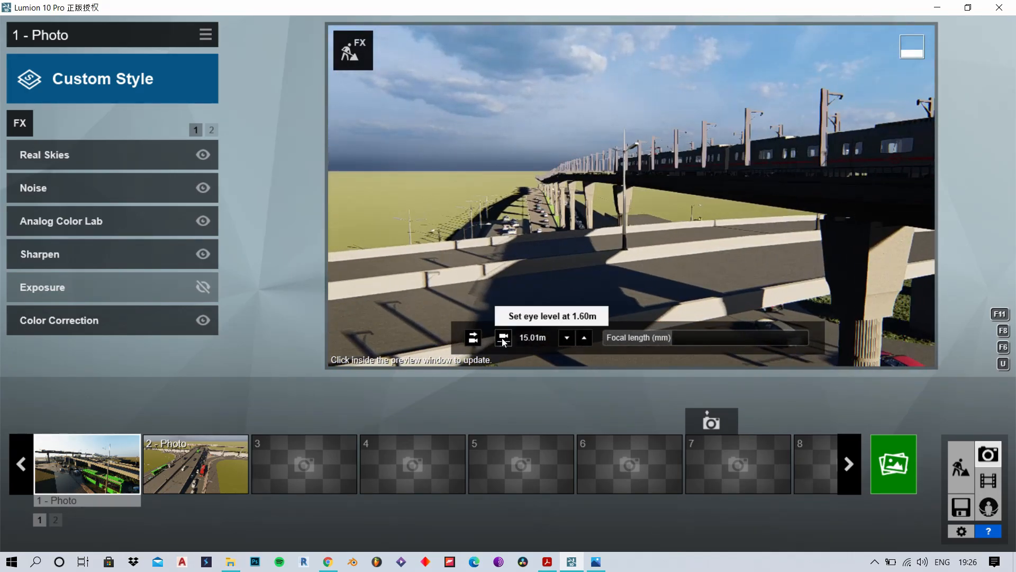
pyautogui.click(504, 337)
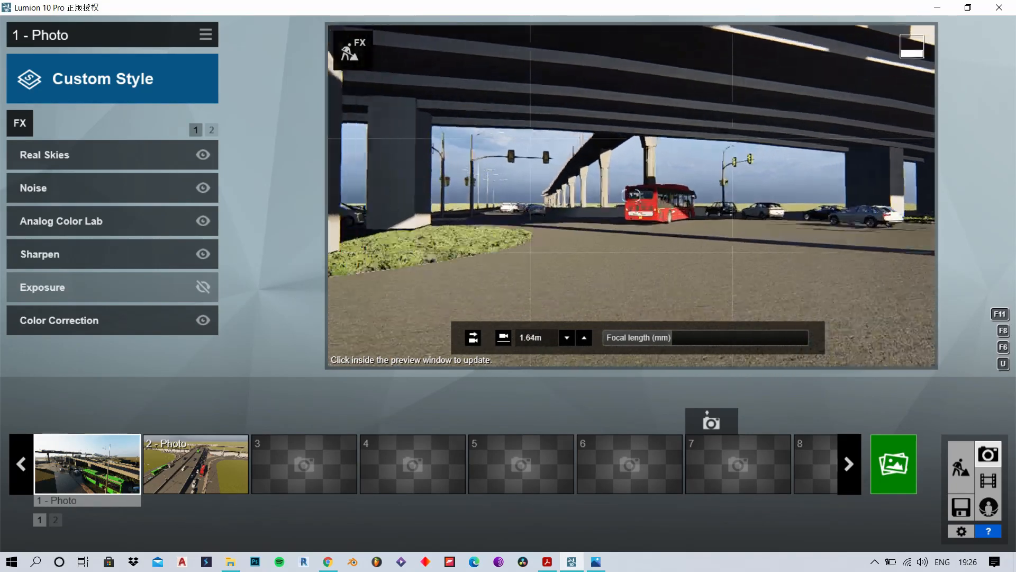
# Frame the metro viaduct beside the traffic lights, try an eye level of 1 m and reset it to 1.60 m
pyautogui.press('w')
pyautogui.press('a')
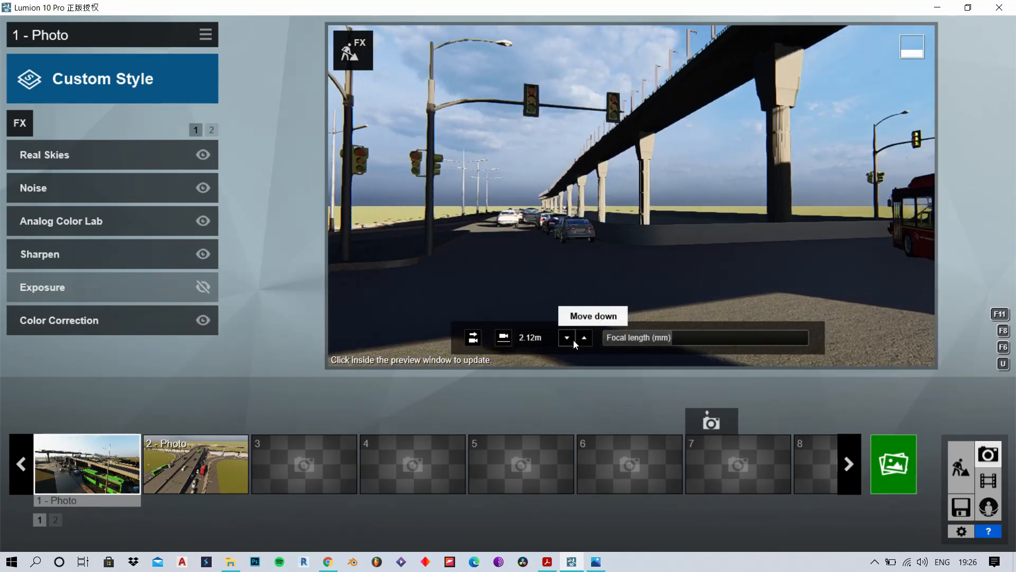
pyautogui.click(583, 340)
pyautogui.click(582, 339)
pyautogui.click(583, 339)
pyautogui.click(567, 340)
pyautogui.click(567, 339)
pyautogui.click(567, 339)
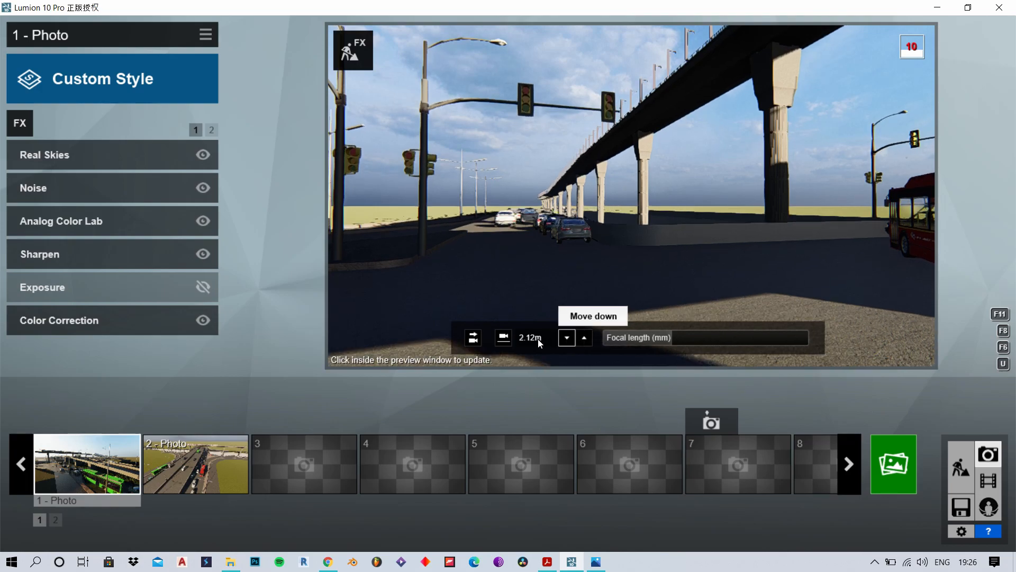
pyautogui.click(540, 338)
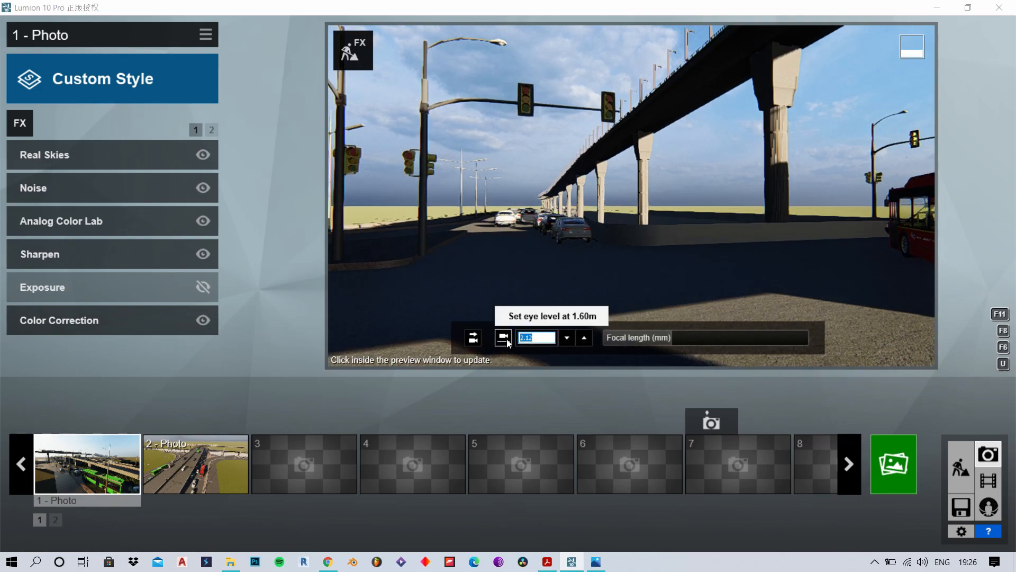
pyautogui.write('1')
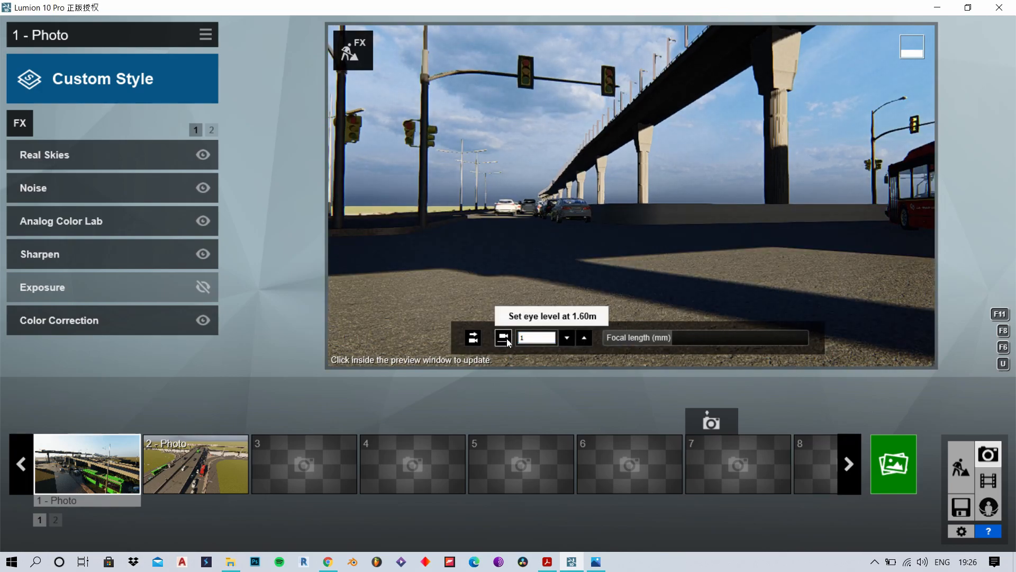
pyautogui.click(508, 343)
# Look around the junction from the red bus to the traffic lights beneath the flyover, levelling the camera
pyautogui.moveTo(560, 197); pyautogui.dragTo(631, 196, button='right')
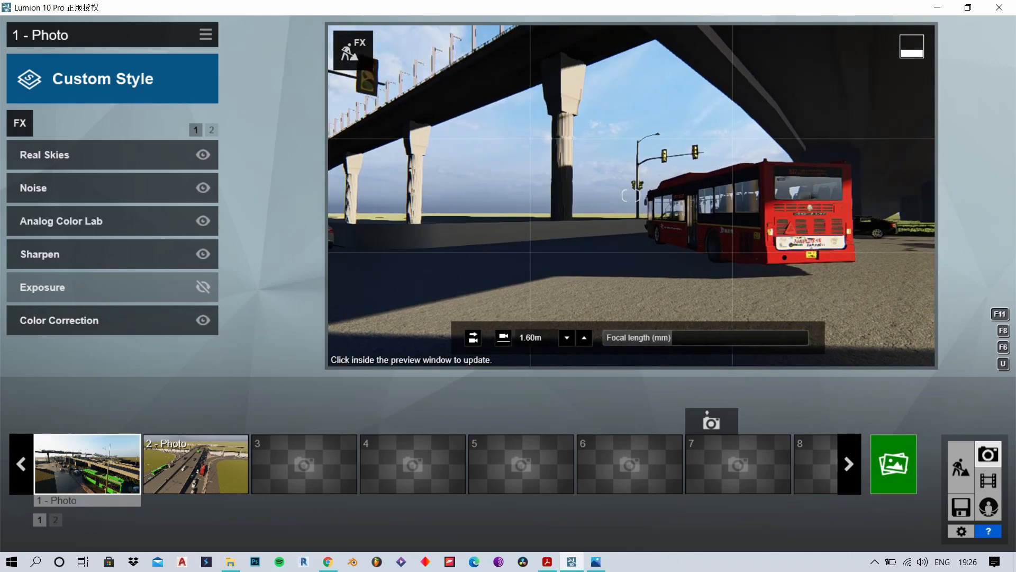
pyautogui.click(472, 339)
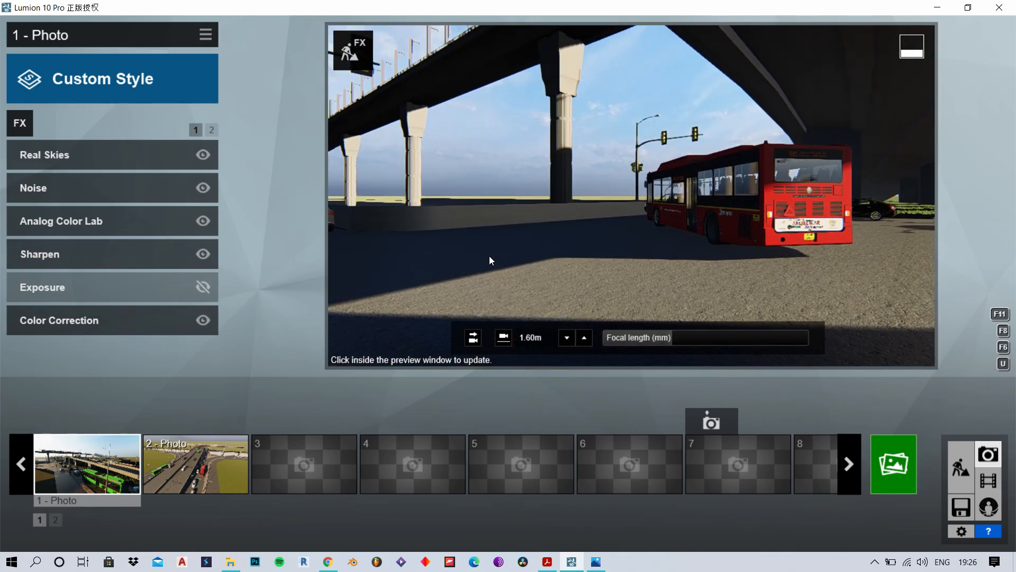
pyautogui.moveTo(504, 284); pyautogui.dragTo(505, 211, button='right')
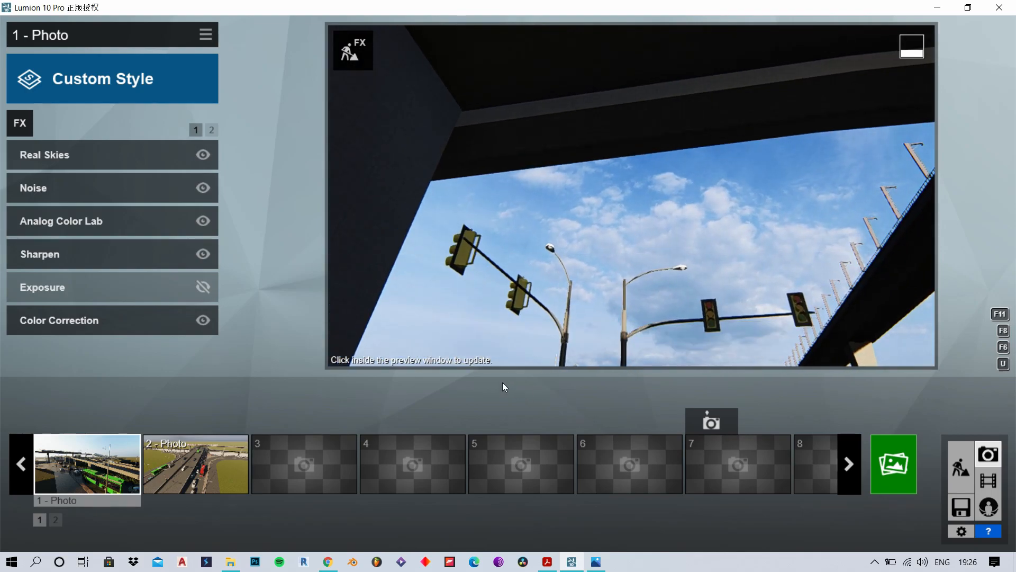
pyautogui.click(478, 341)
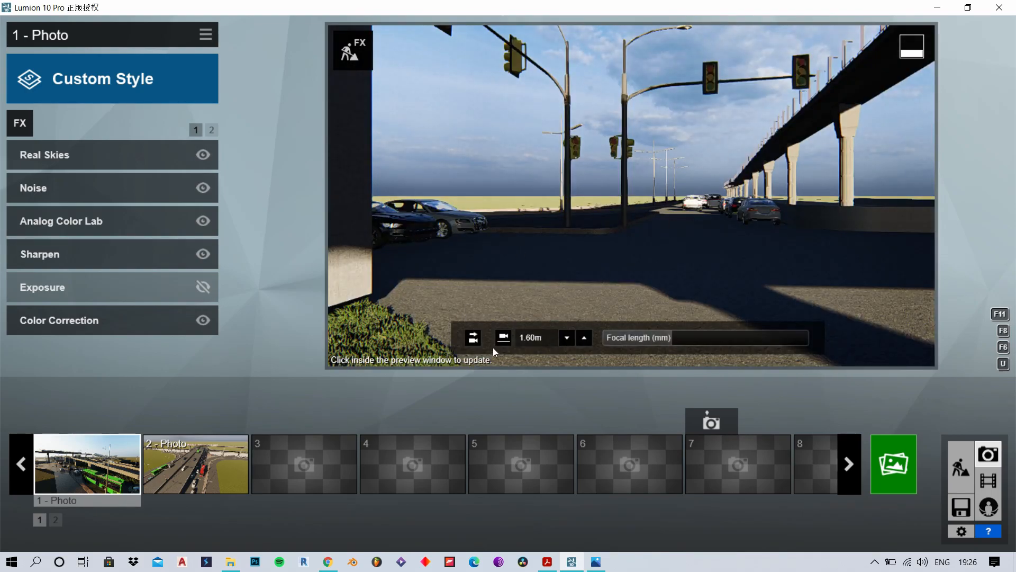
# Move the camera across the junction to face the flyover and viaduct, and set the eye level to 1.60 m
pyautogui.moveTo(443, 278)
pyautogui.mouseDown(button='right')
pyautogui.moveTo(636, 277)
pyautogui.moveTo(466, 276)
pyautogui.moveTo(442, 296)
pyautogui.moveTo(373, 284)
pyautogui.mouseUp(button='right')
pyautogui.press('w')
pyautogui.press('d')
pyautogui.press('w')
pyautogui.press('s')
pyautogui.press('d')
pyautogui.press('s')
pyautogui.press('s')
pyautogui.moveTo(572, 276); pyautogui.dragTo(471, 276, button='right')
pyautogui.click(503, 338)
# Frame the queued cars in front of the flyover and viaduct with the paved traffic island at the other side
pyautogui.press('d')
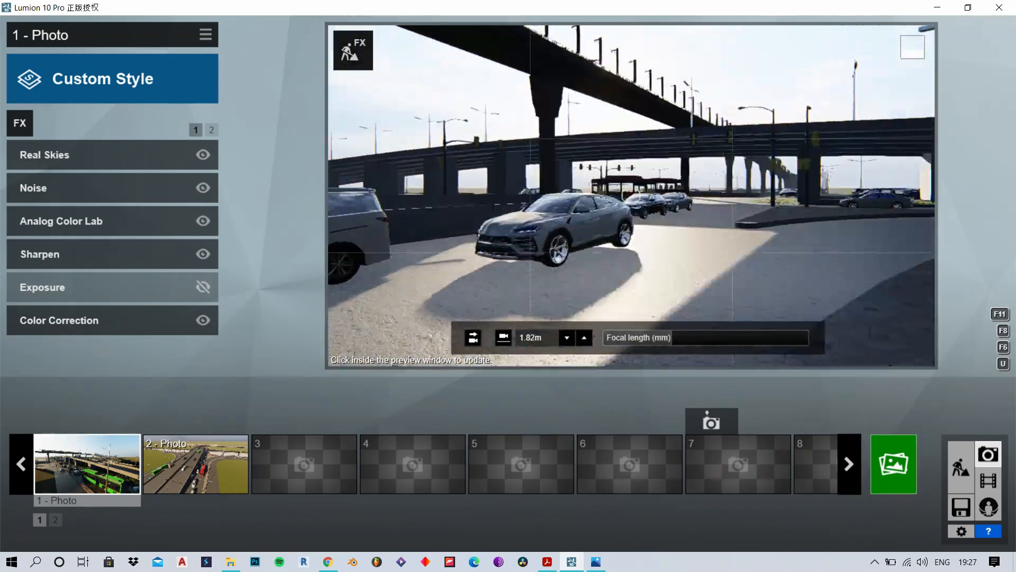
pyautogui.click(506, 339)
pyautogui.moveTo(549, 282); pyautogui.dragTo(550, 274, button='right')
pyautogui.press('w')
pyautogui.press('s')
pyautogui.press('d')
# Set the Real Skies heading to about -67.8° for the view of the queued cars
pyautogui.click(140, 143)
pyautogui.moveTo(56, 231); pyautogui.dragTo(148, 253)
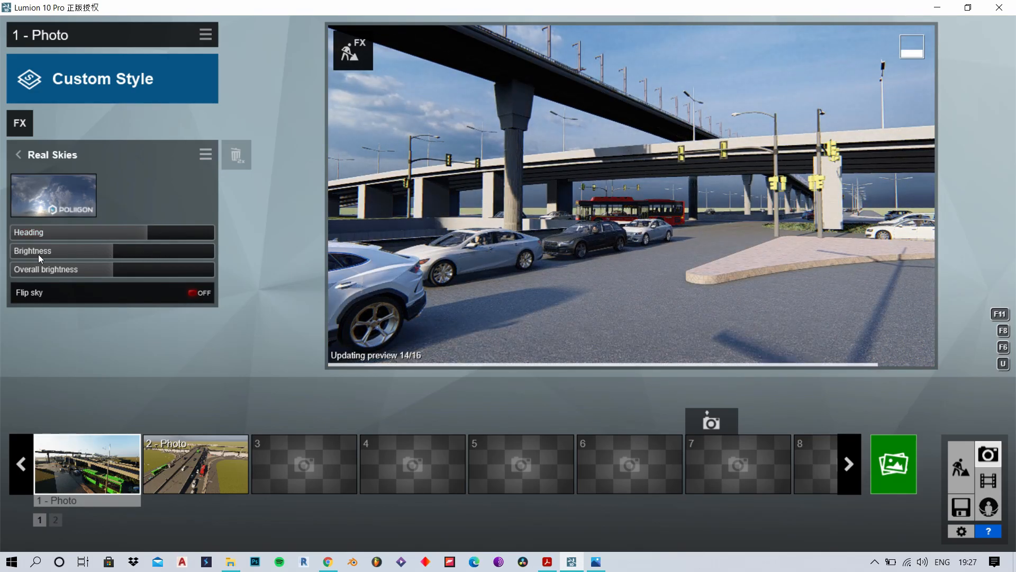
pyautogui.click(145, 233)
pyautogui.moveTo(146, 235); pyautogui.dragTo(116, 236)
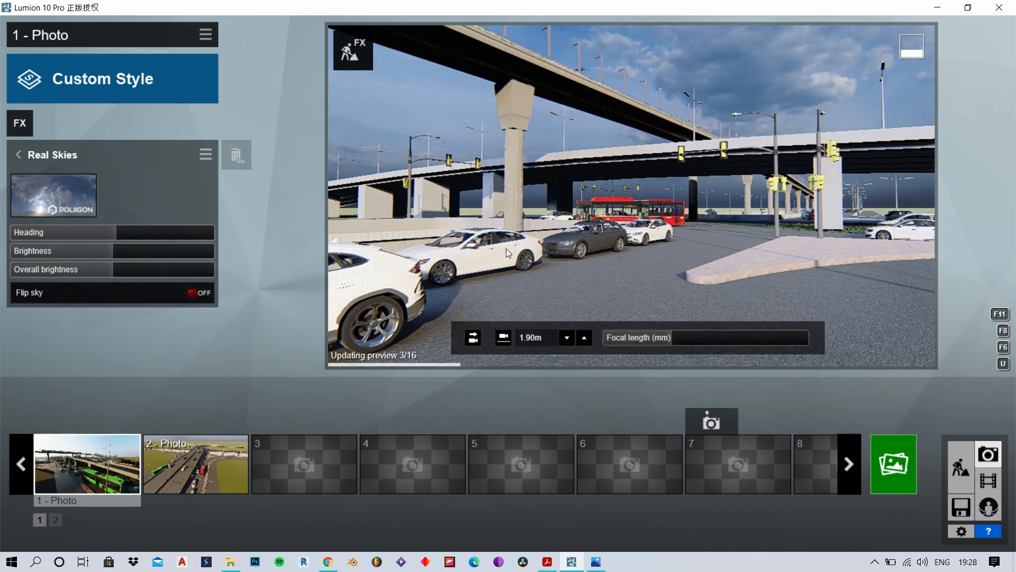
pyautogui.moveTo(113, 233); pyautogui.dragTo(75, 240)
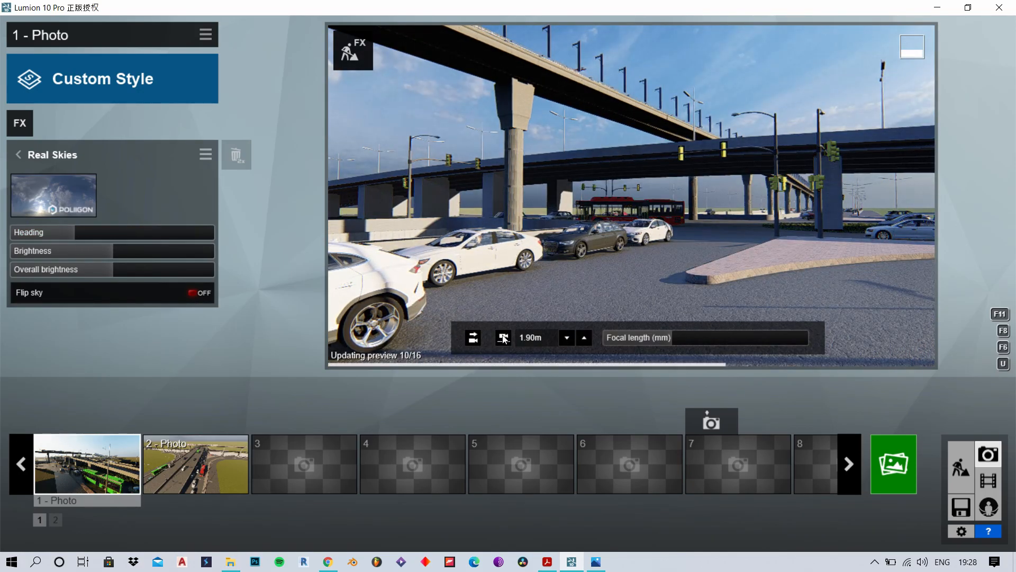
# Raise the camera to 2.29 m above the queued cars and store the view in photo 1
pyautogui.press('q')
pyautogui.press('q')
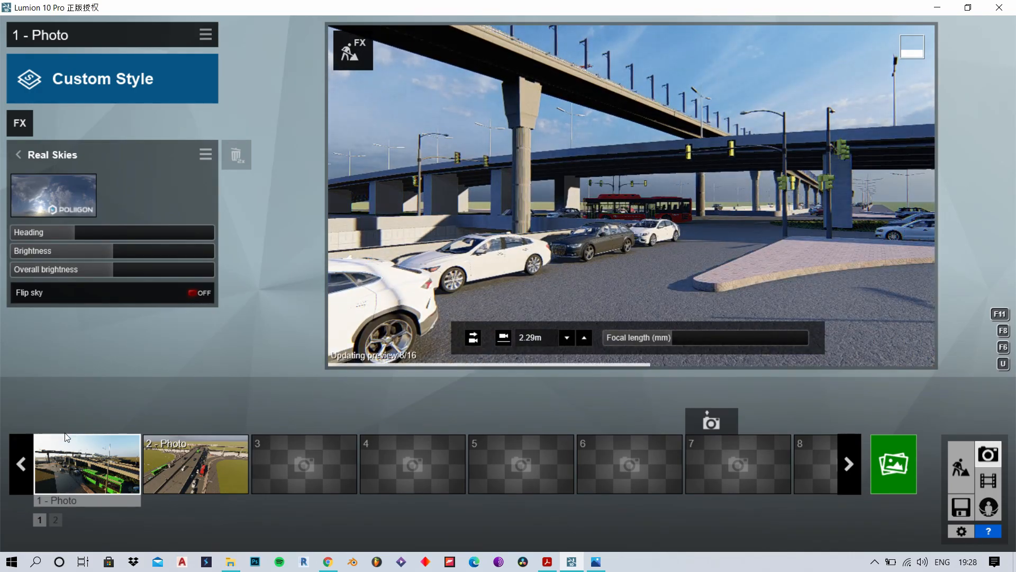
pyautogui.click(59, 421)
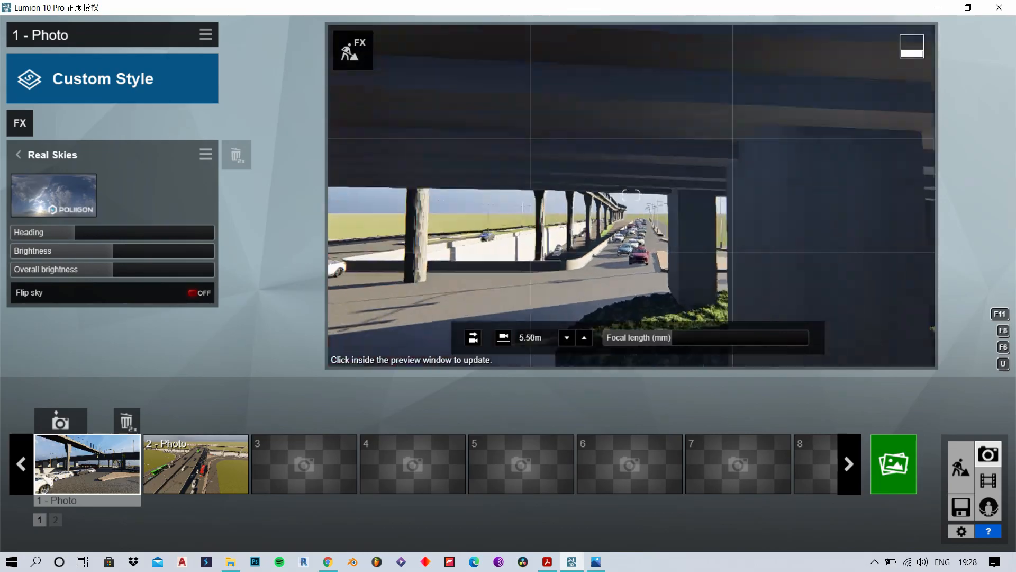
# Try other street-level viewpoints around the junction and viaduct at an eye level of 1.60 m
pyautogui.click(504, 338)
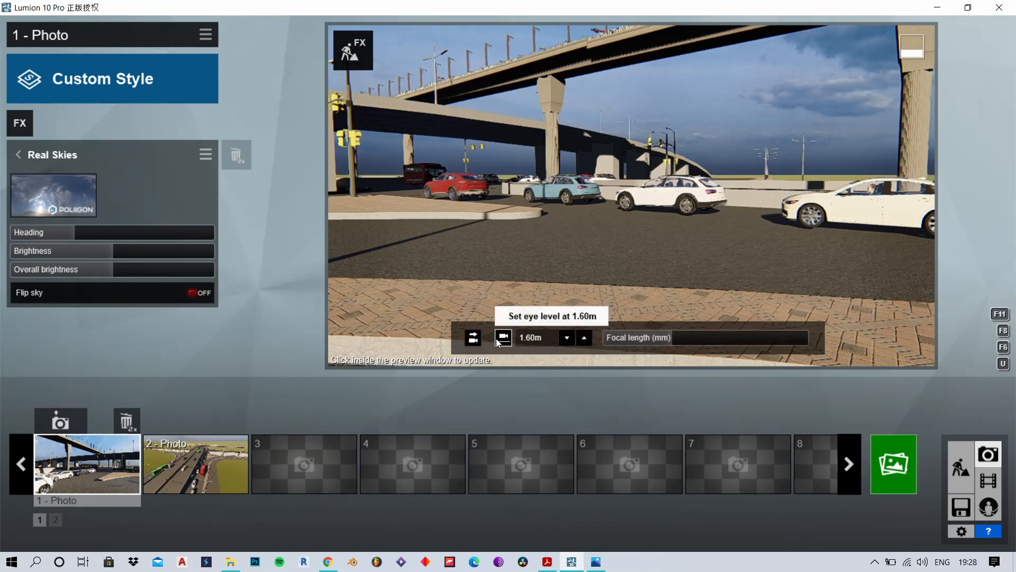
pyautogui.press('q')
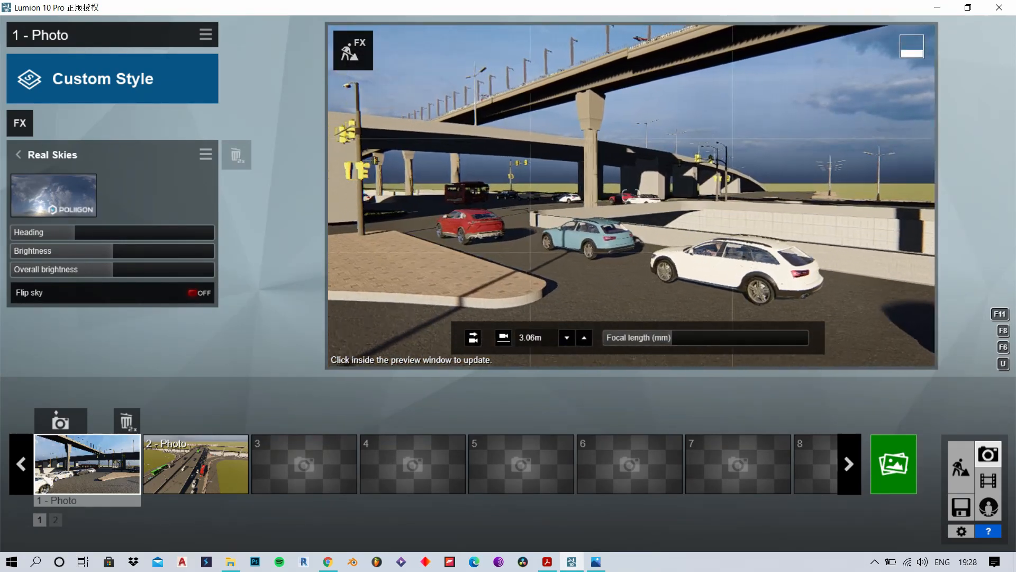
pyautogui.press('s')
pyautogui.moveTo(631, 195)
pyautogui.mouseDown(button='right')
pyautogui.moveTo(751, 195)
pyautogui.moveTo(631, 195)
pyautogui.mouseUp(button='right')
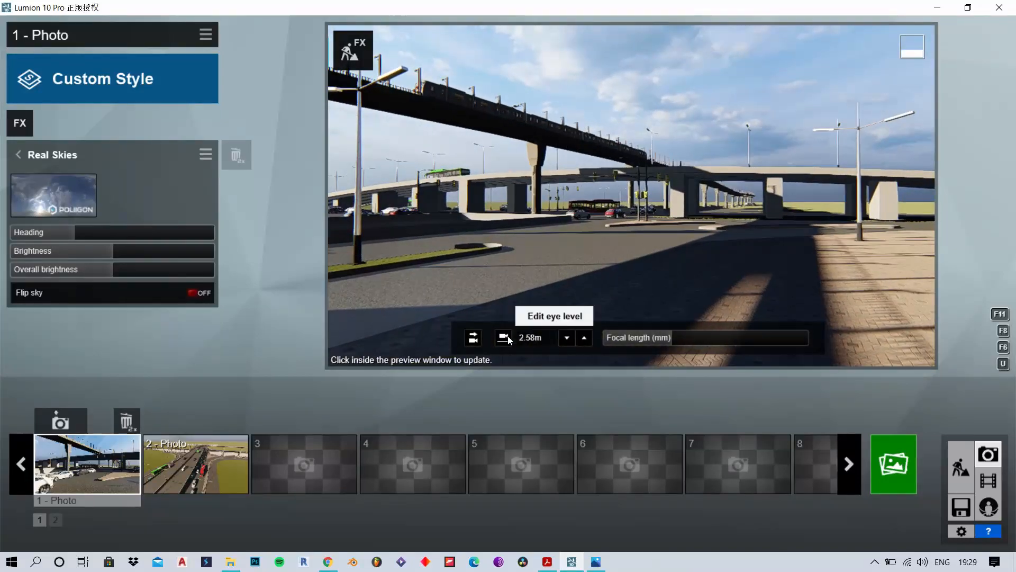
pyautogui.click(508, 340)
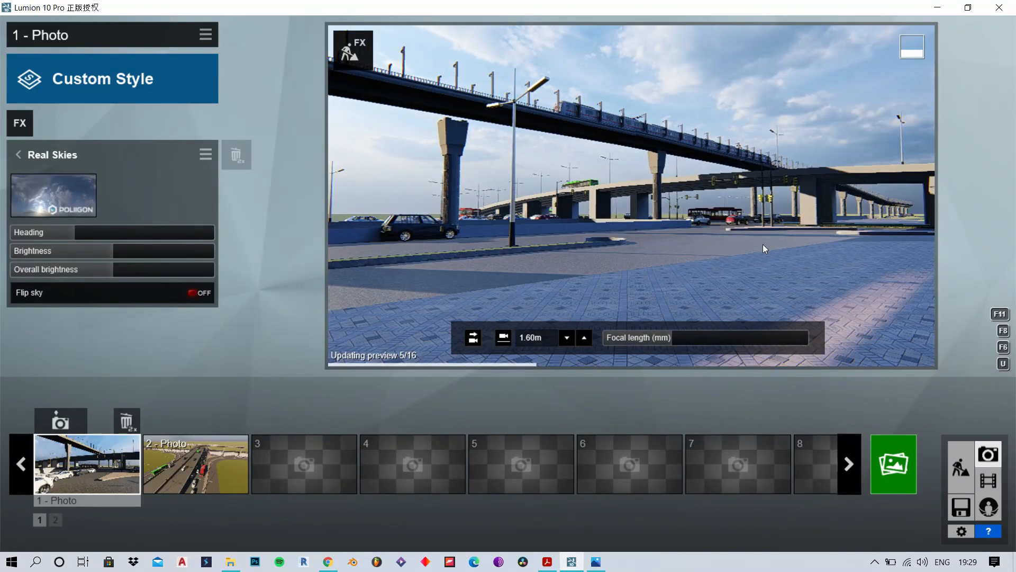
# Recall the stored view of photo 1 and render it as a JPG file named 6
pyautogui.click(74, 465)
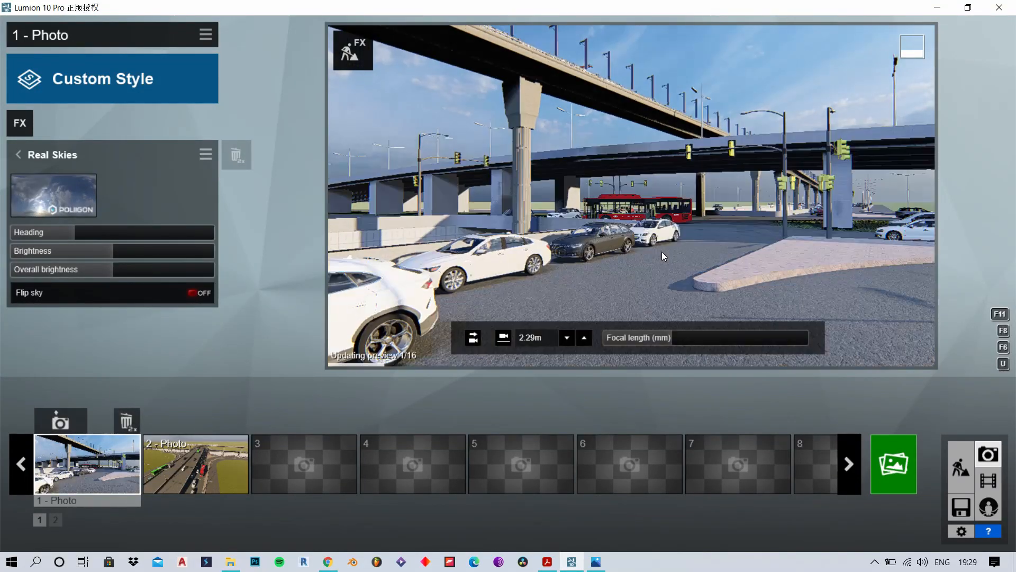
pyautogui.click(903, 482)
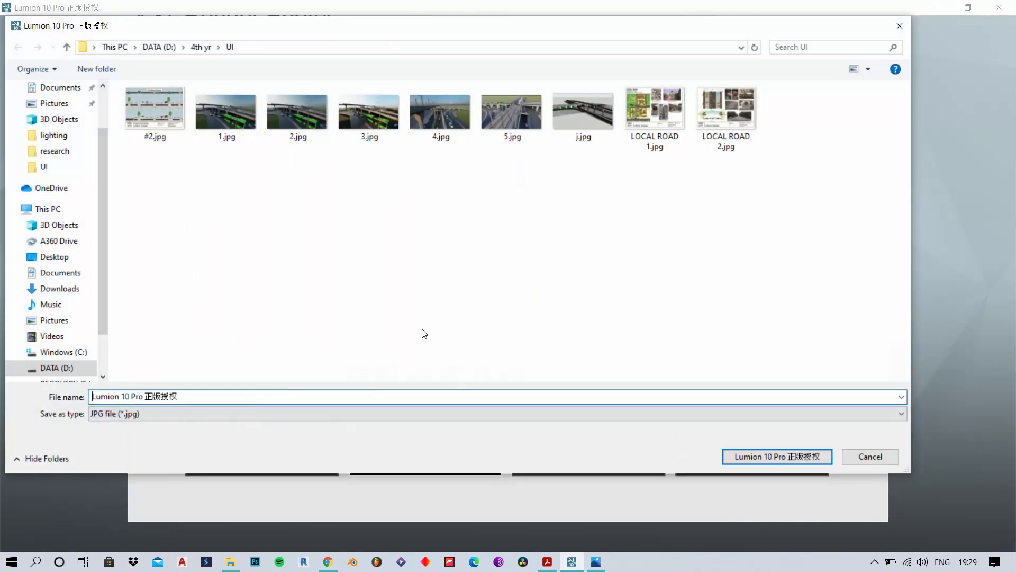
pyautogui.write('6')
pyautogui.press('Return')
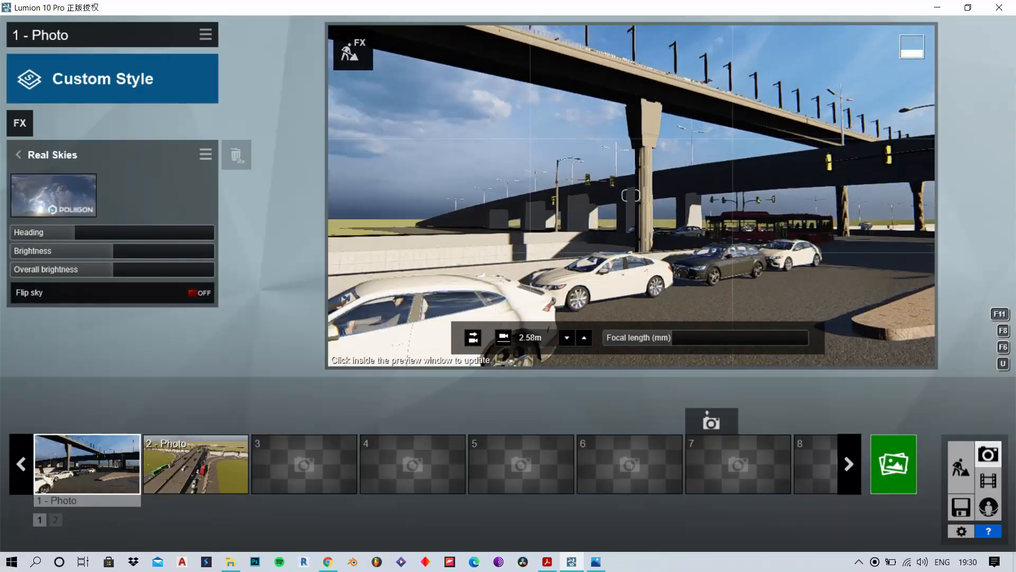
# Move the camera to the cars and red bus beneath the flyover, using the 1.60 m eye level as the starting height
pyautogui.press('w')
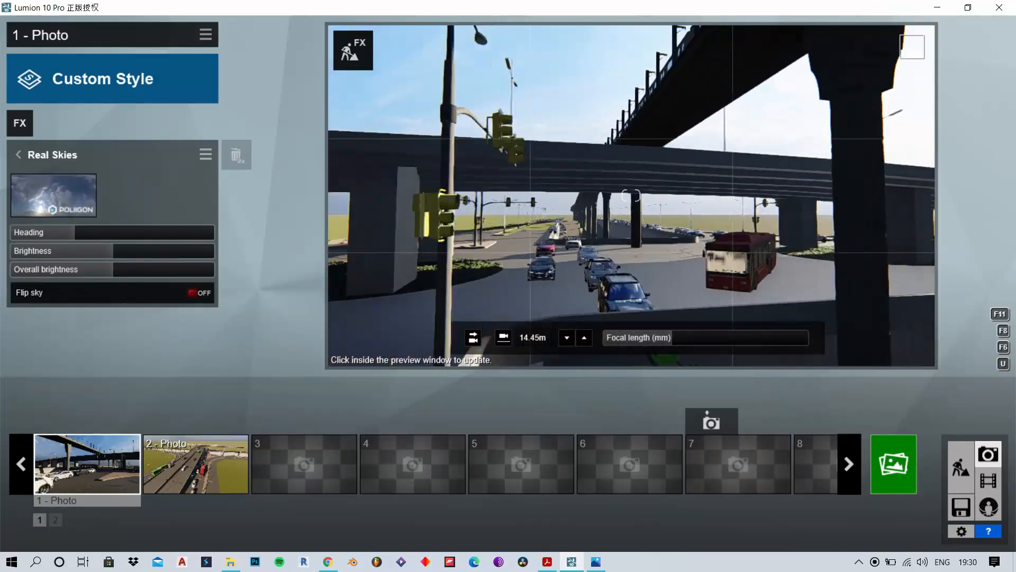
pyautogui.moveTo(631, 312); pyautogui.dragTo(485, 326, button='right')
pyautogui.press('s')
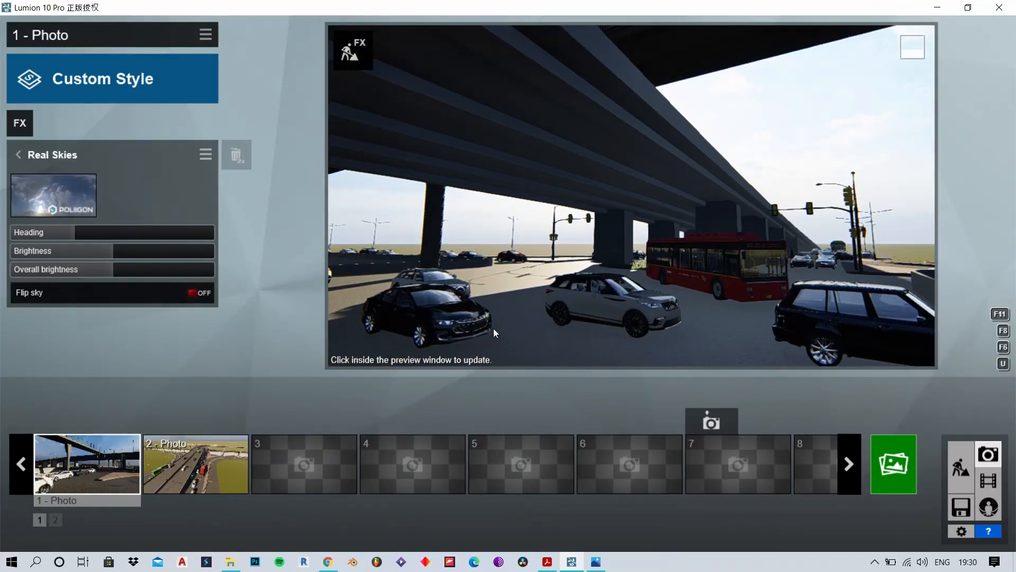
pyautogui.click(505, 344)
pyautogui.press('q')
pyautogui.moveTo(768, 241); pyautogui.dragTo(704, 59, button='right')
pyautogui.press('w')
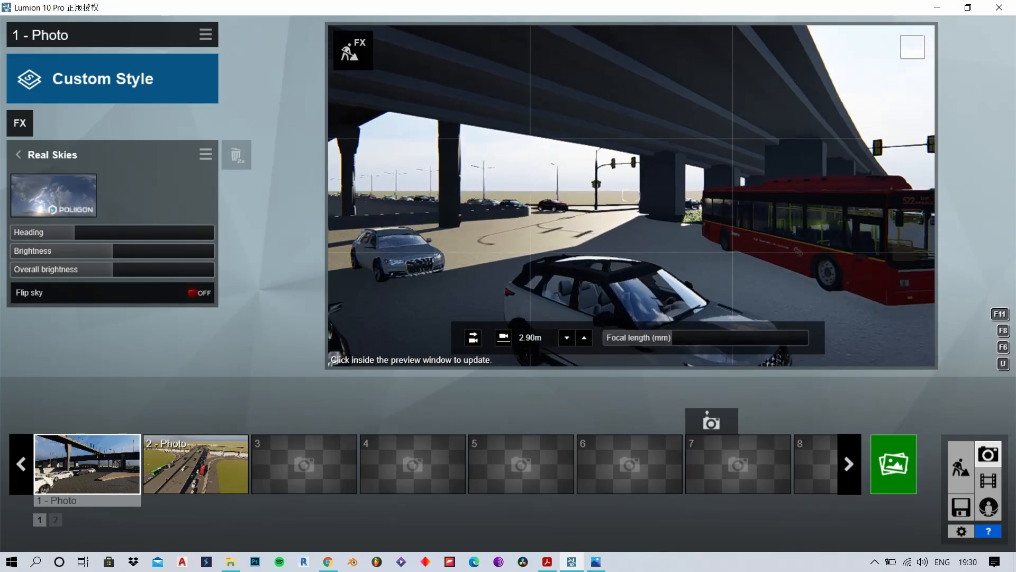
# Reframe the cars and red bus from farther back at a height of about 4.00 m, with a slightly adjusted focal length
pyautogui.press('s')
pyautogui.moveTo(675, 336)
pyautogui.mouseDown()
pyautogui.moveTo(654, 342)
pyautogui.moveTo(688, 334)
pyautogui.mouseUp()
pyautogui.press('a')
pyautogui.press('s')
pyautogui.moveTo(689, 275); pyautogui.dragTo(815, 196, button='right')
pyautogui.press('d')
pyautogui.press('s')
pyautogui.moveTo(687, 339); pyautogui.dragTo(664, 342)
pyautogui.press('q')
pyautogui.moveTo(664, 296); pyautogui.dragTo(673, 328, button='right')
pyautogui.press('w')
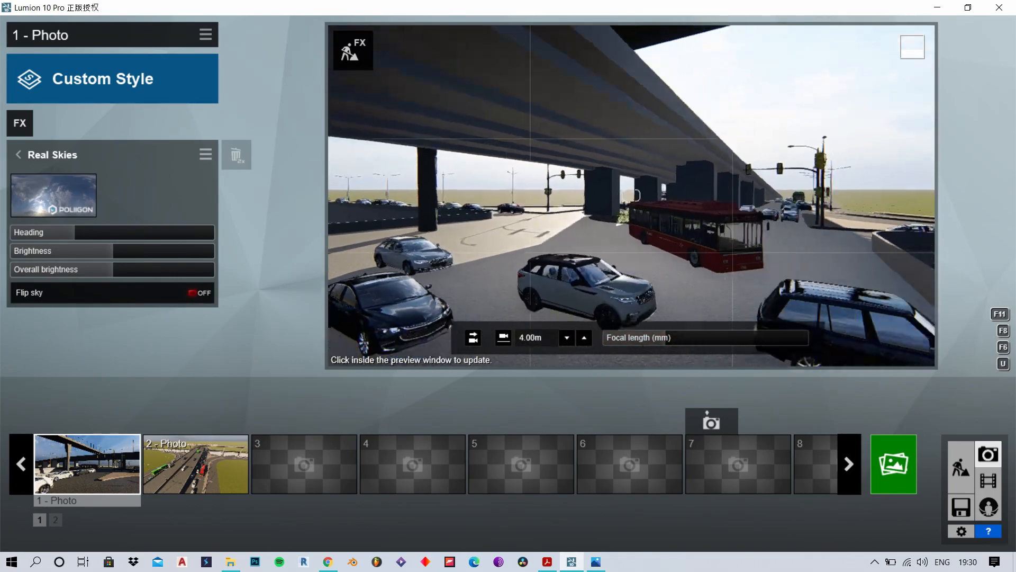
# Pull the camera back at a height of about 3.81 m to widen the view under the flyover, and refresh the preview
pyautogui.press('s')
pyautogui.press('s')
pyautogui.moveTo(668, 265); pyautogui.dragTo(662, 246, button='right')
pyautogui.click(662, 246)
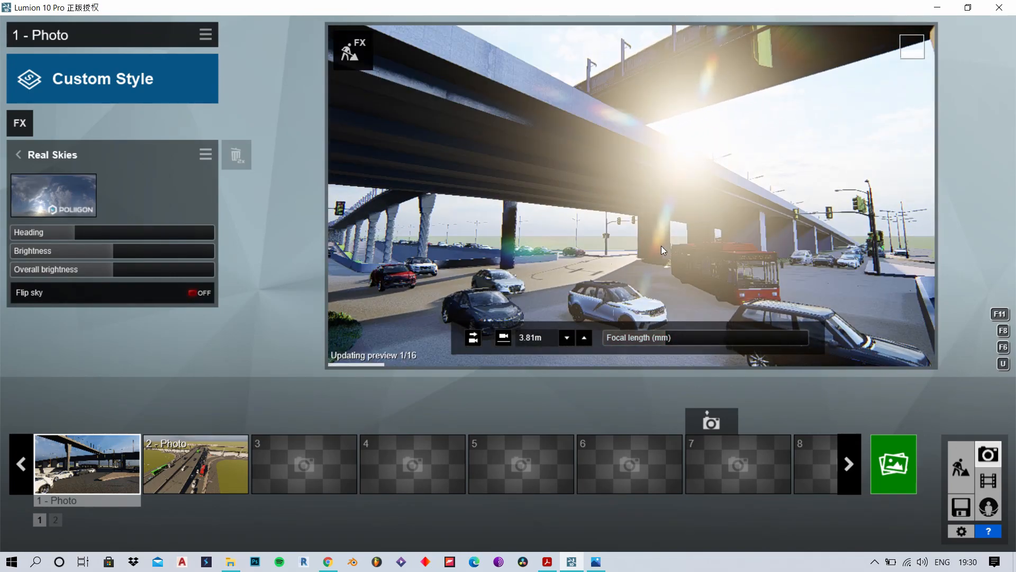
# Add a Lens Flare effect to photo 1
pyautogui.click(17, 154)
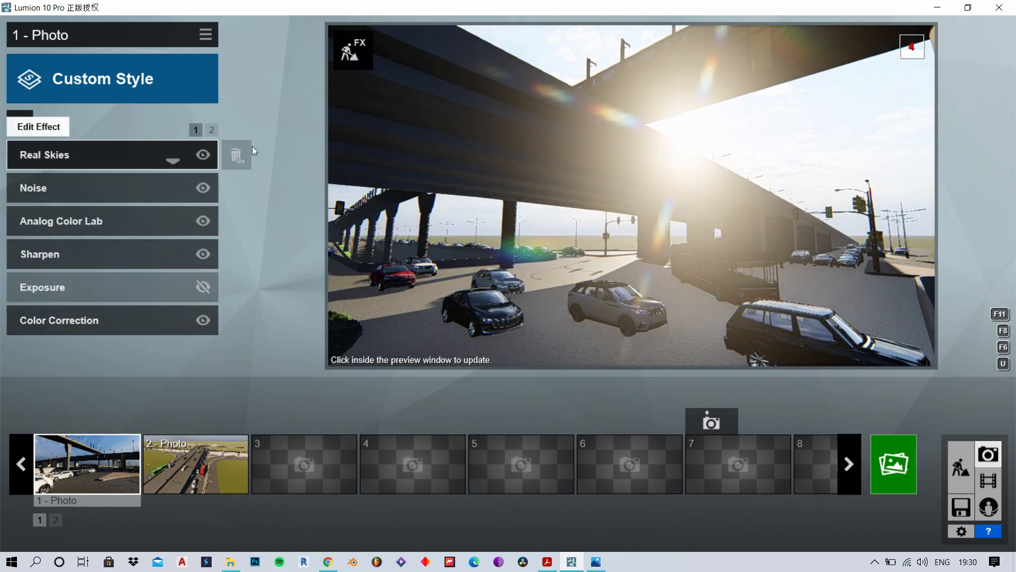
pyautogui.click(8, 132)
pyautogui.click(416, 306)
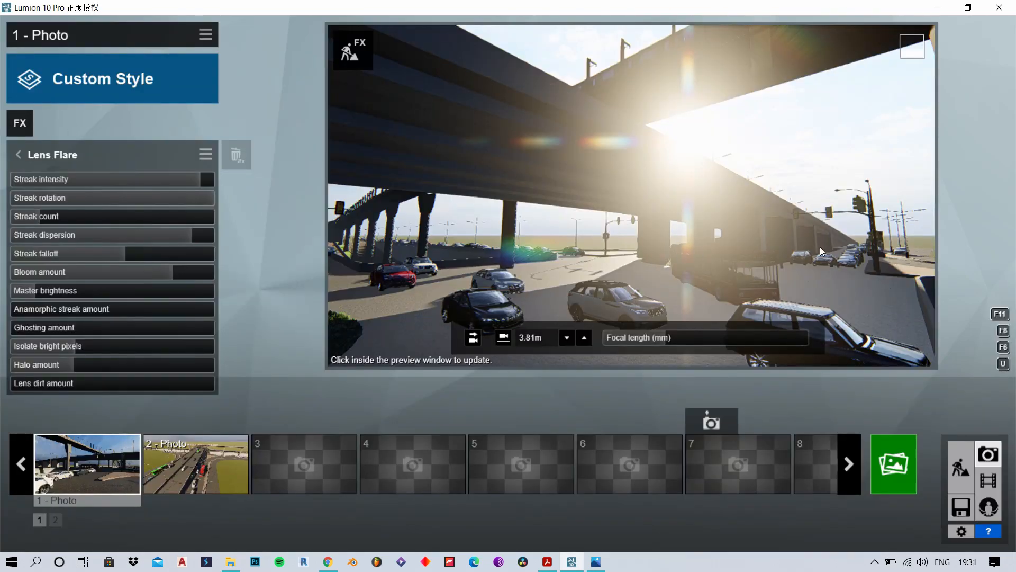
# Refresh the preview, turn the view slightly and lower the camera to about 3.47 m
pyautogui.click(818, 249)
pyautogui.moveTo(816, 251); pyautogui.dragTo(694, 347, button='right')
pyautogui.press('e')
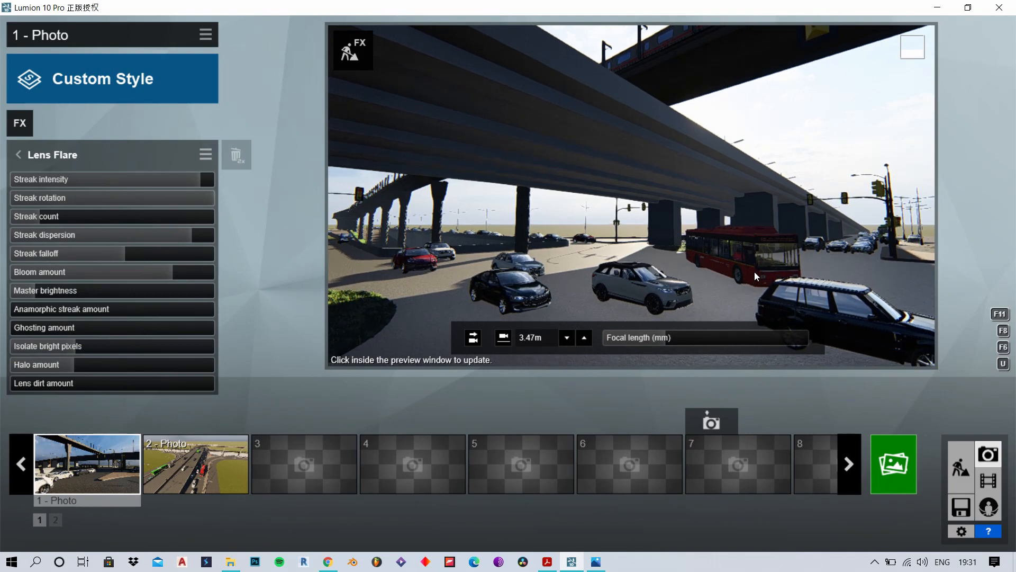
# Set the Real Skies heading to about -21.0° for the view beneath the flyover
pyautogui.click(62, 157)
pyautogui.click(72, 190)
pyautogui.click(75, 231)
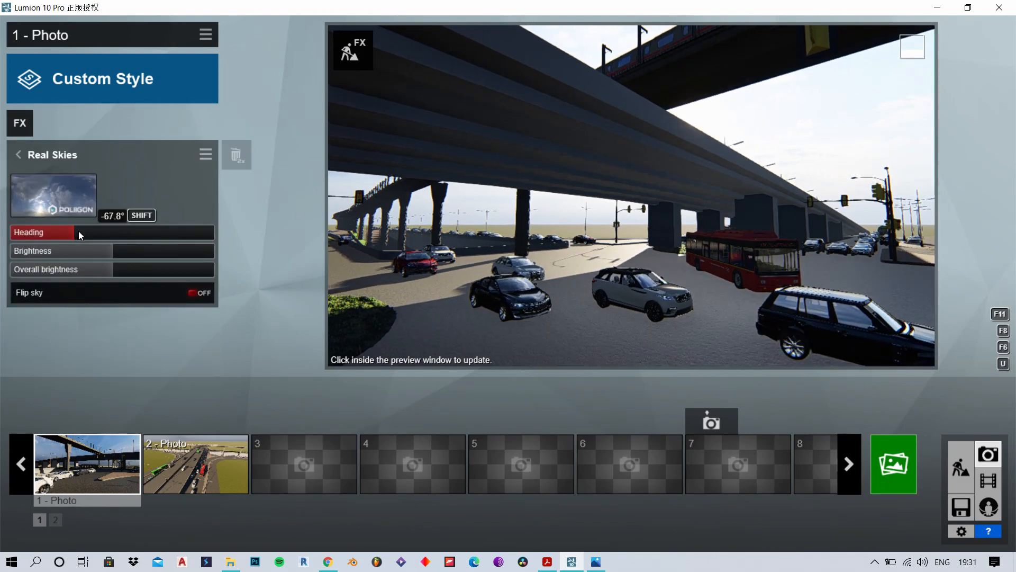
pyautogui.moveTo(84, 231); pyautogui.dragTo(101, 235)
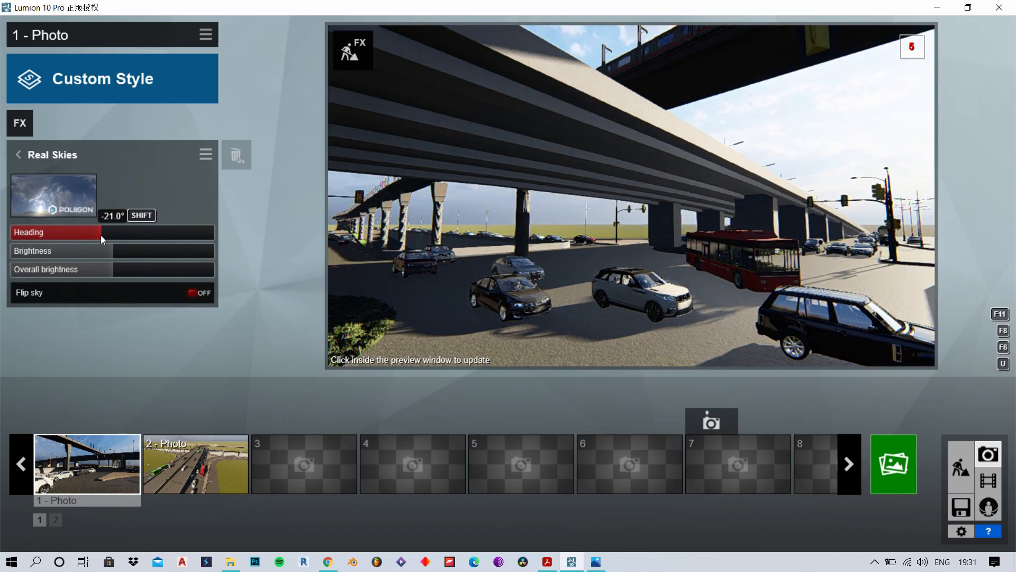
# Update the preview with the new sky heading, adjust the Lens Flare streak intensity of photo 1, and refresh the preview again
pyautogui.click(554, 210)
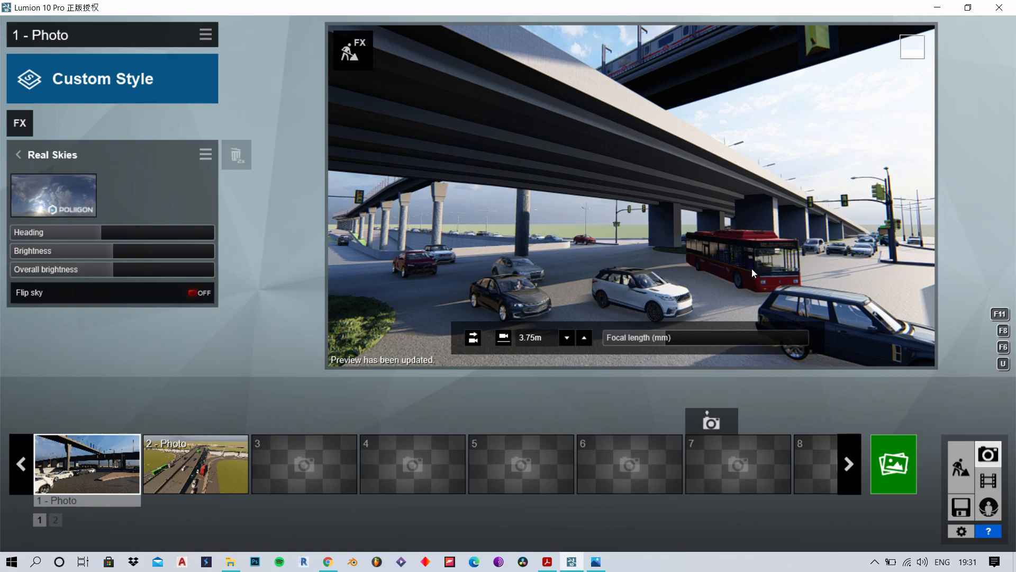
pyautogui.click(22, 156)
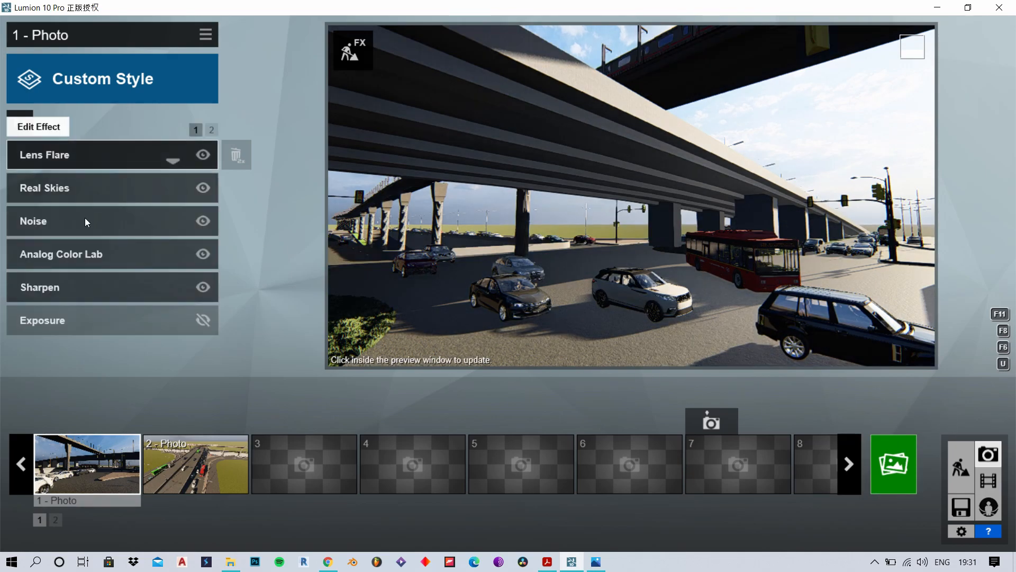
pyautogui.click(103, 158)
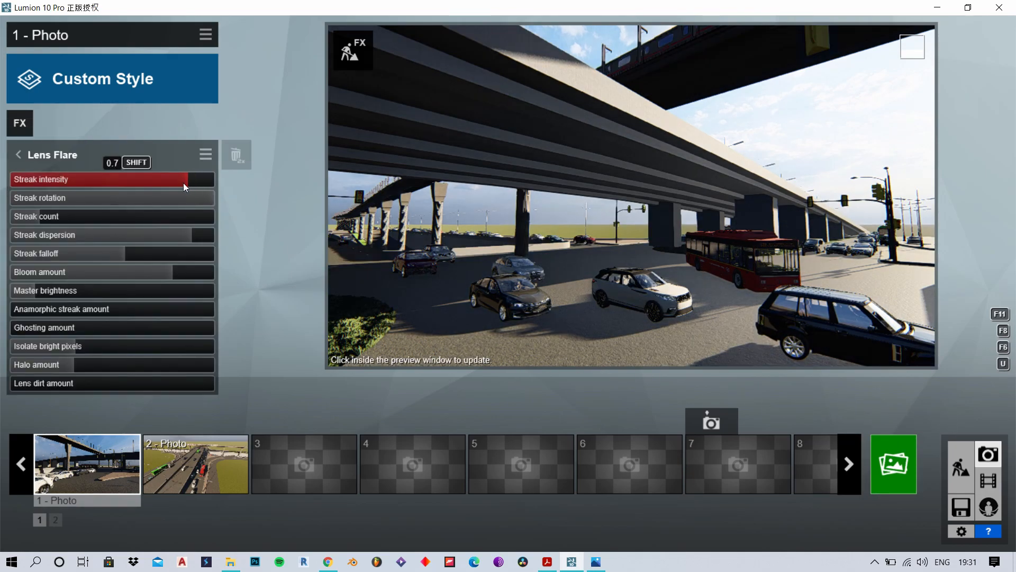
pyautogui.click(488, 193)
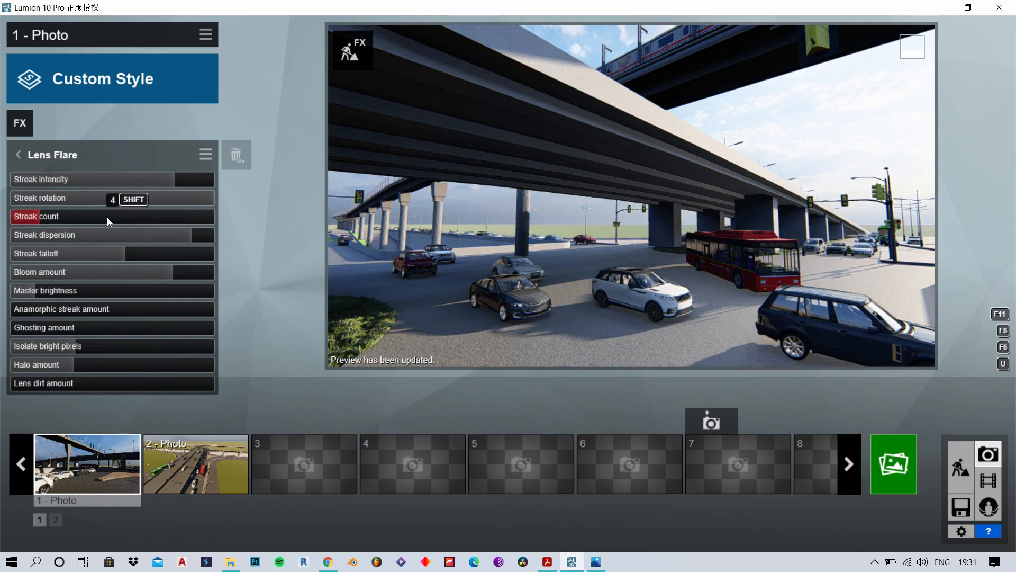
# Review the Noise settings and the remaining effects applied to photo 1
pyautogui.click(20, 155)
pyautogui.click(143, 253)
pyautogui.click(72, 226)
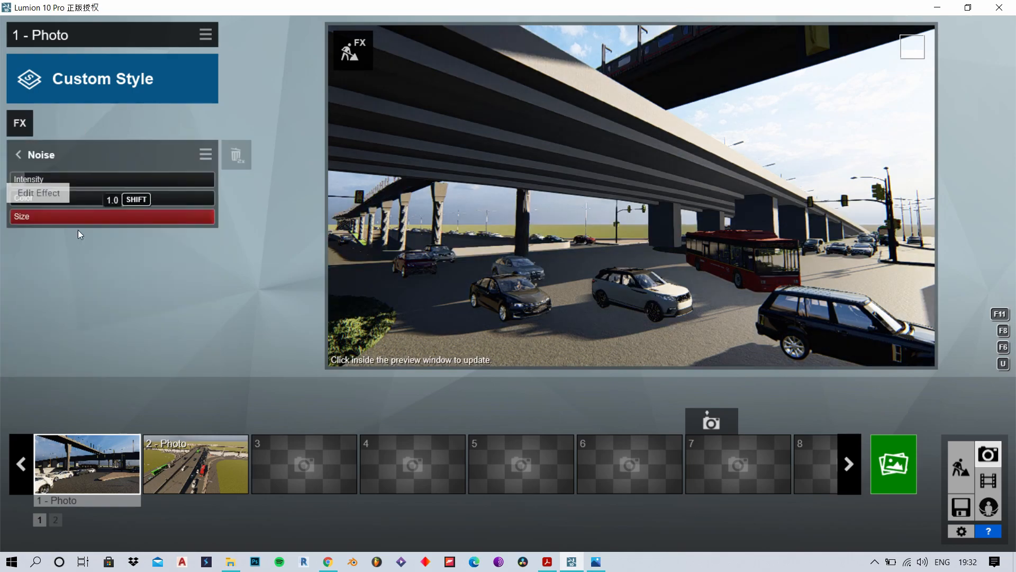
pyautogui.click(18, 154)
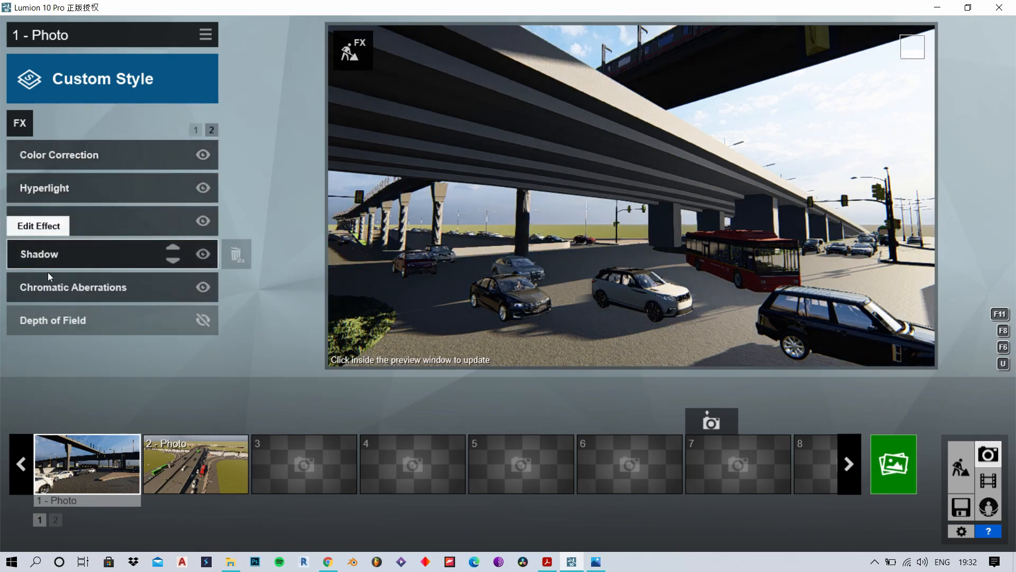
pyautogui.click(21, 123)
pyautogui.click(244, 78)
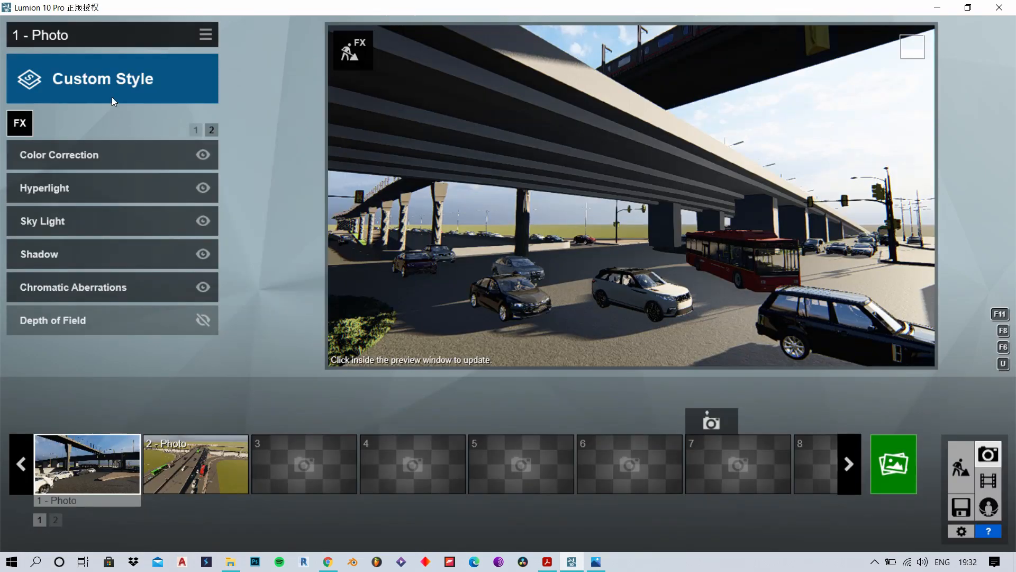
# Inspect the dialogs for saving and loading photo 1's effects, and close both without choosing a file
pyautogui.click(206, 36)
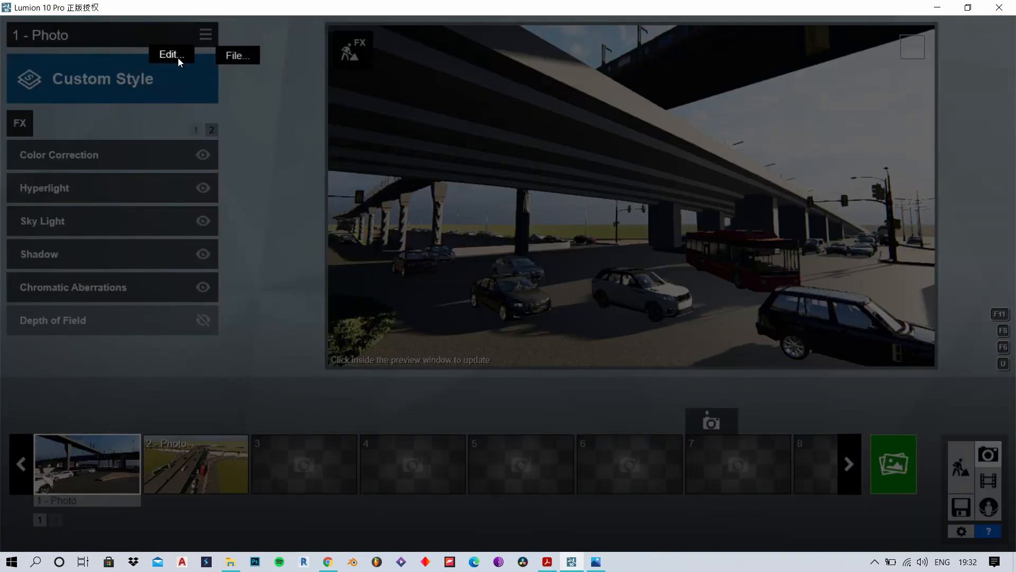
pyautogui.click(236, 56)
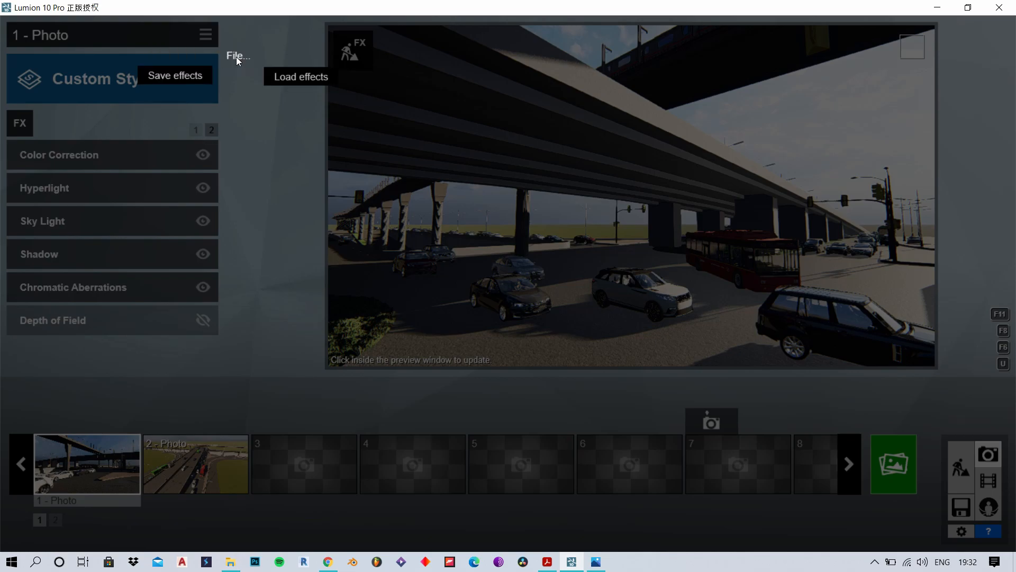
pyautogui.click(178, 75)
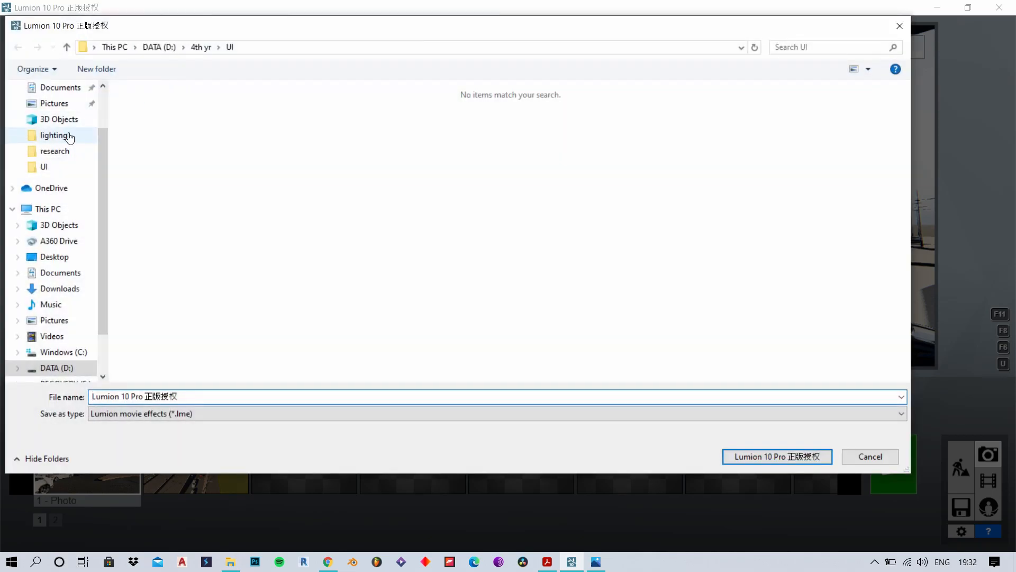
pyautogui.click(866, 456)
pyautogui.click(208, 38)
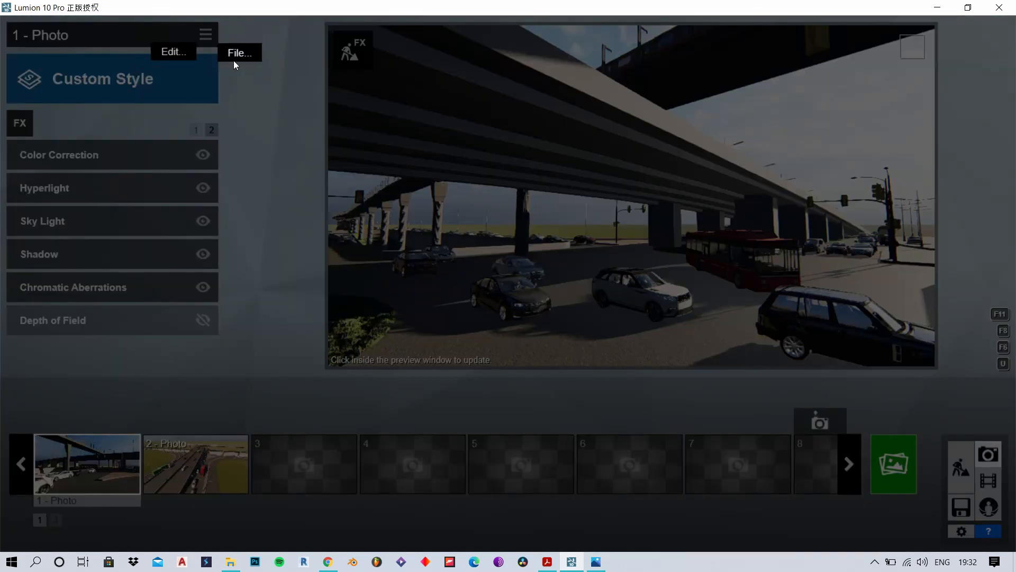
pyautogui.click(237, 52)
pyautogui.click(311, 74)
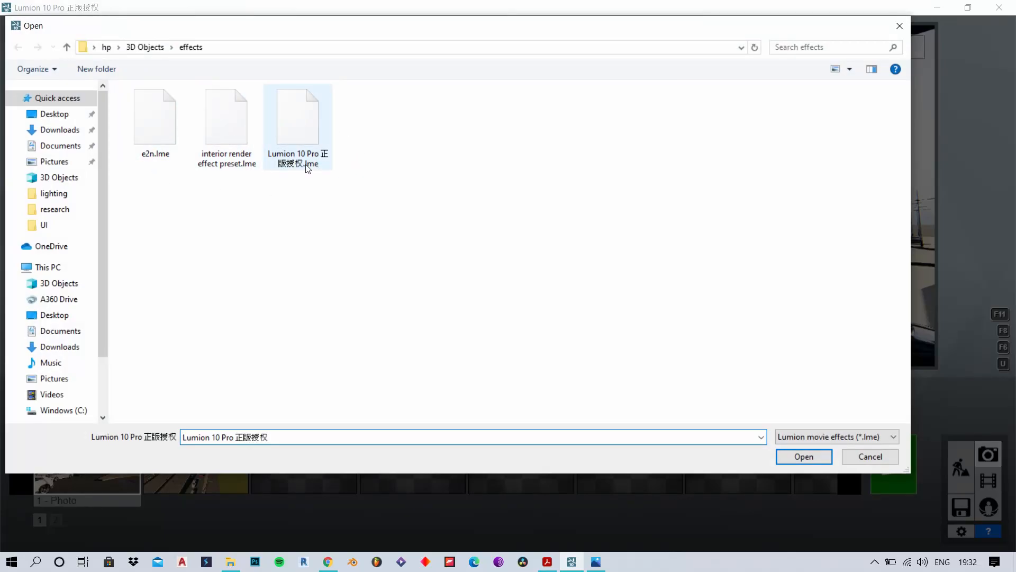
pyautogui.click(900, 26)
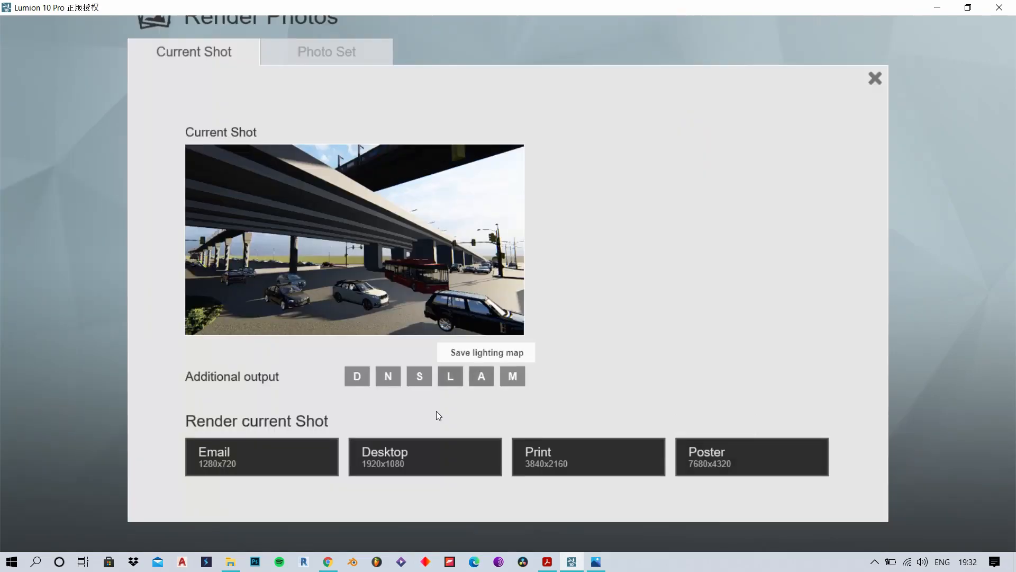
# Render the current shot of the flyover at the Desktop resolution of 1920x1080
pyautogui.click(426, 456)
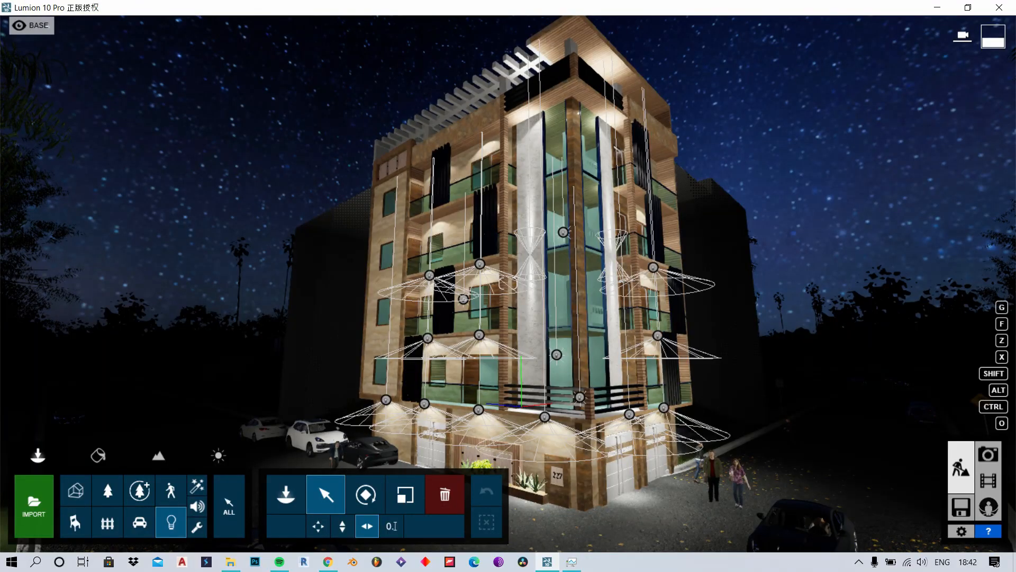
# Examine the balcony, facade and roof lights of the corner apartment building in the night scene
pyautogui.press('w')
pyautogui.moveTo(521, 406); pyautogui.dragTo(442, 503, button='right')
pyautogui.press('a')
pyautogui.press('s')
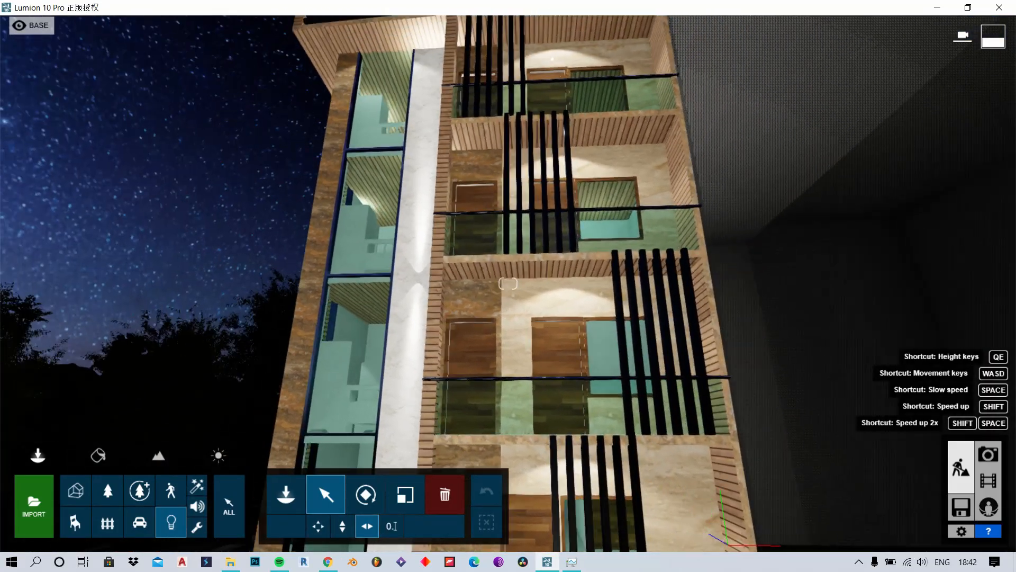
pyautogui.moveTo(508, 283); pyautogui.dragTo(504, 241, button='right')
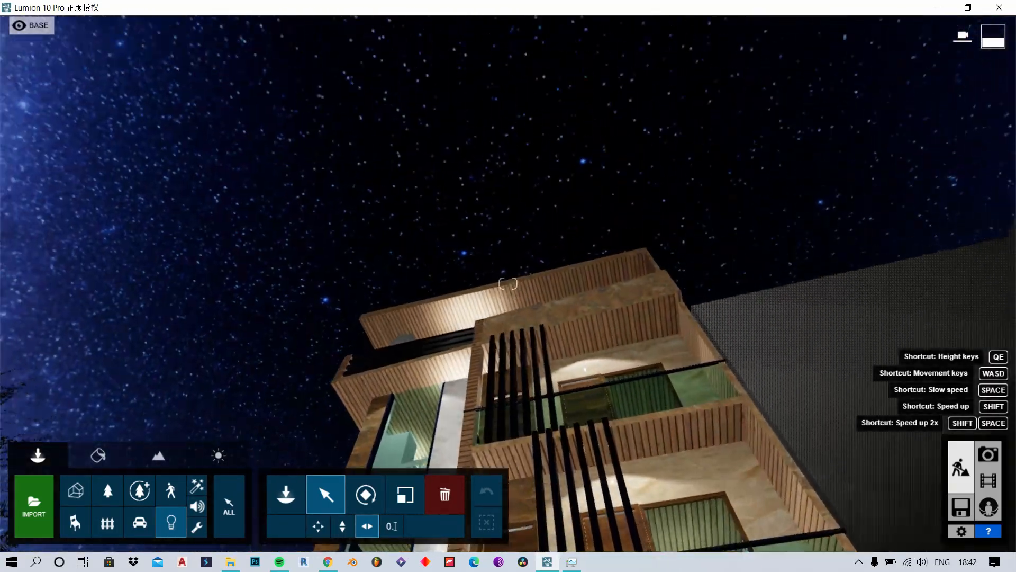
pyautogui.moveTo(508, 283); pyautogui.dragTo(509, 339, button='right')
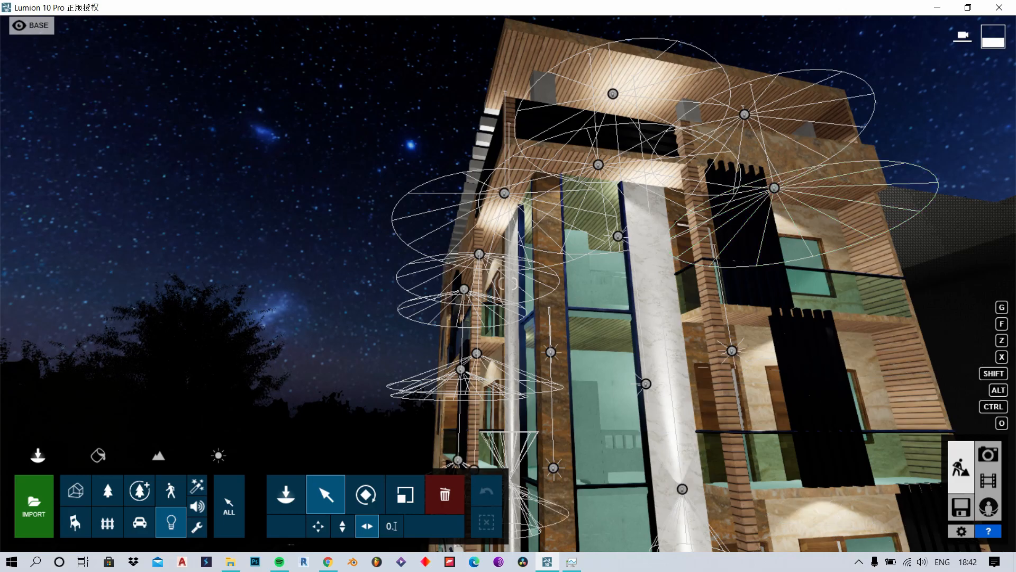
pyautogui.press('s')
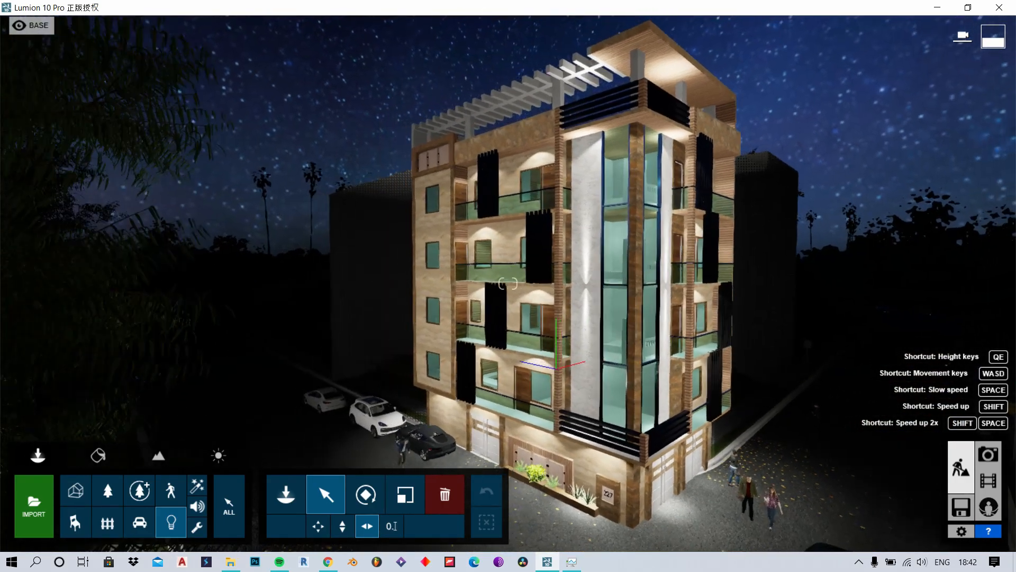
# Examine the spotlight placed beside the road opposite the apartment building
pyautogui.press('w')
pyautogui.press('w')
pyautogui.moveTo(509, 283); pyautogui.dragTo(678, 286, button='right')
pyautogui.press('s')
pyautogui.press('a')
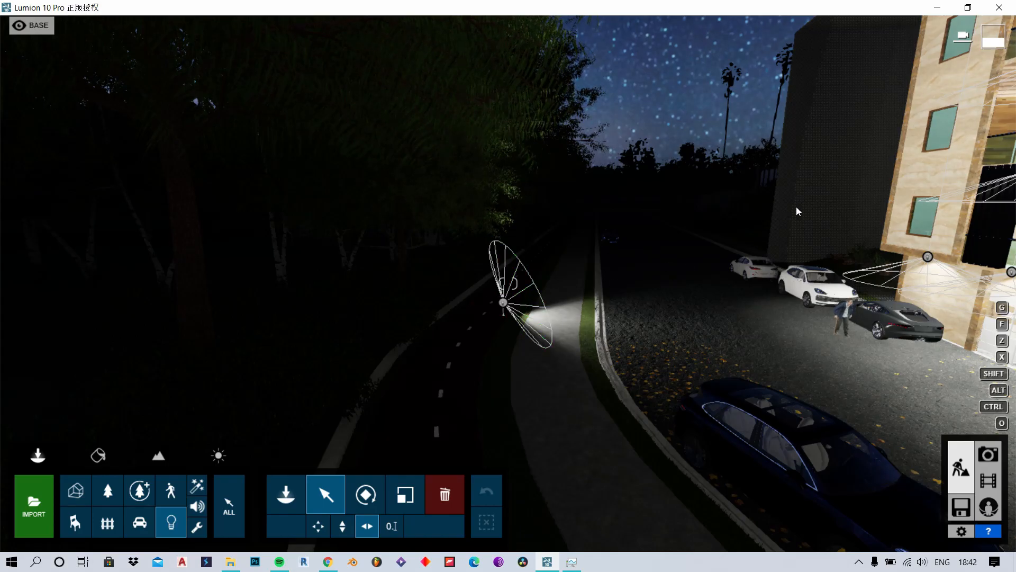
pyautogui.press('d')
# Move inside the apartment building and examine the lights in the room with the timber-slat ceiling
pyautogui.moveTo(222, 318); pyautogui.dragTo(614, 221, button='right')
pyautogui.press('w')
pyautogui.press('s')
pyautogui.press('a')
pyautogui.press('w')
pyautogui.press('a')
pyautogui.moveTo(584, 355); pyautogui.dragTo(961, 461, button='right')
pyautogui.press('w')
pyautogui.moveTo(630, 199); pyautogui.dragTo(648, 219, button='right')
pyautogui.press('w')
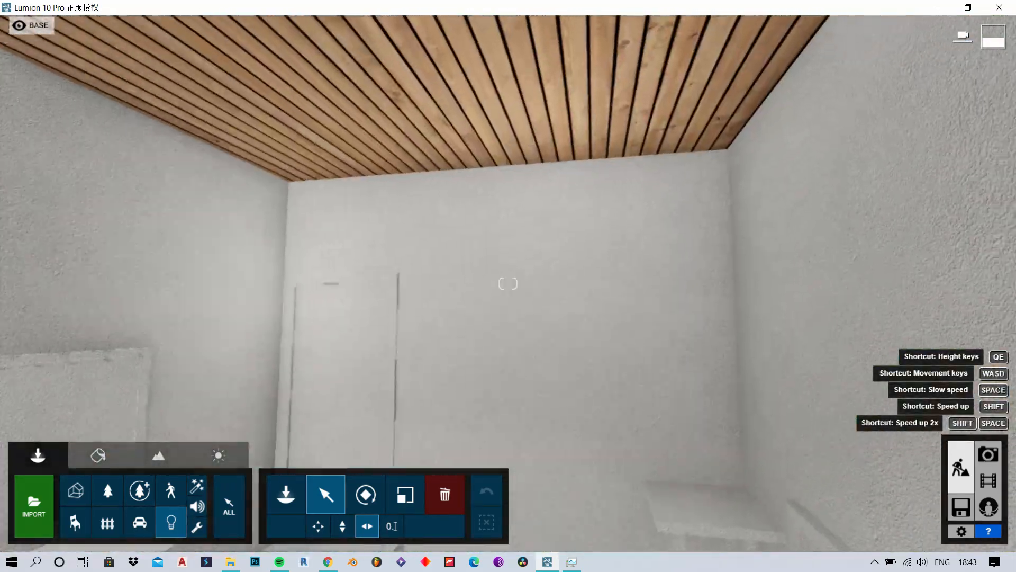
pyautogui.moveTo(561, 204); pyautogui.dragTo(582, 199, button='right')
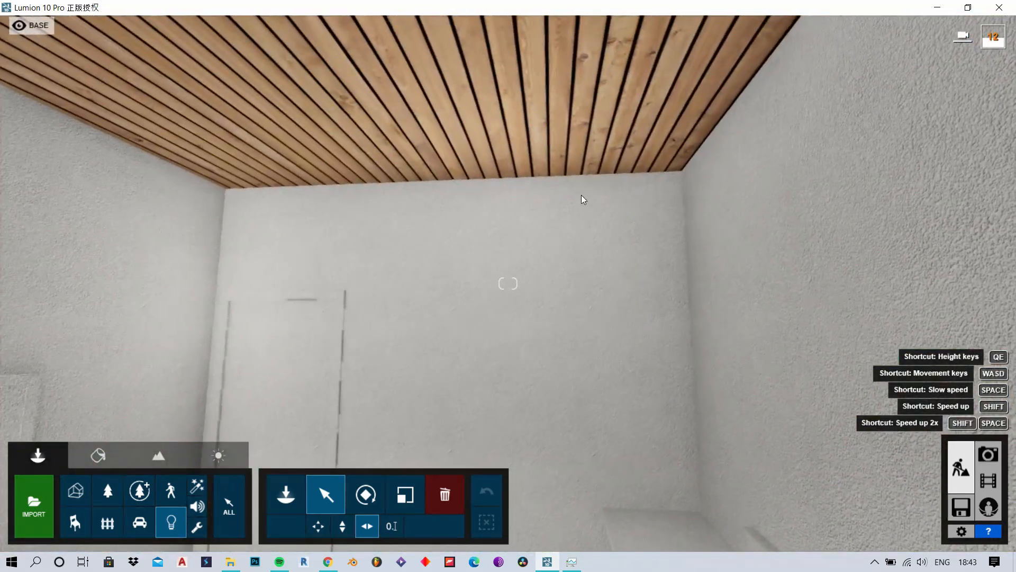
pyautogui.moveTo(547, 270); pyautogui.dragTo(715, 101, button='right')
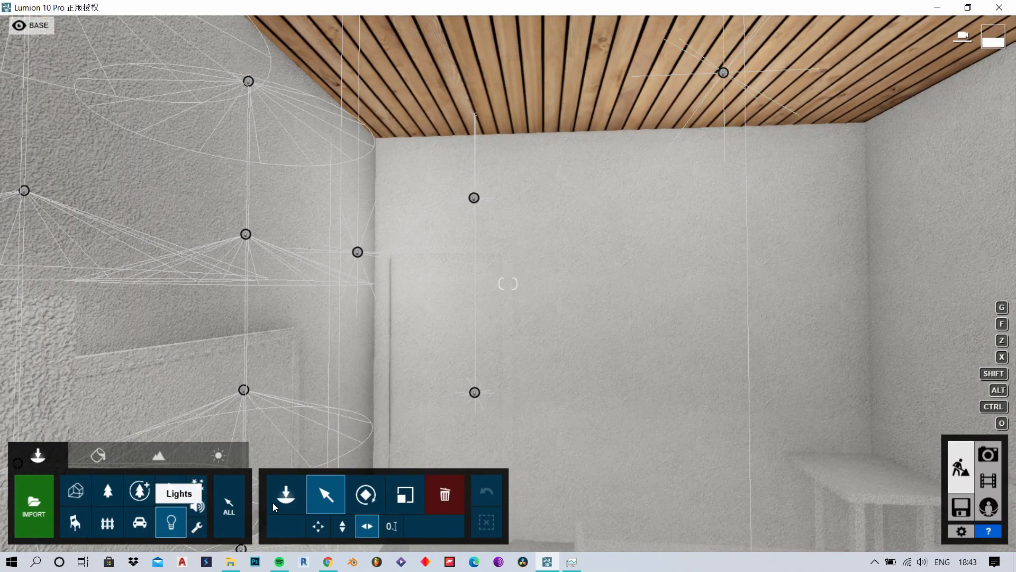
# Open the Lights library for placing a Light Fill, and examine how the interior room is lit
pyautogui.click(294, 494)
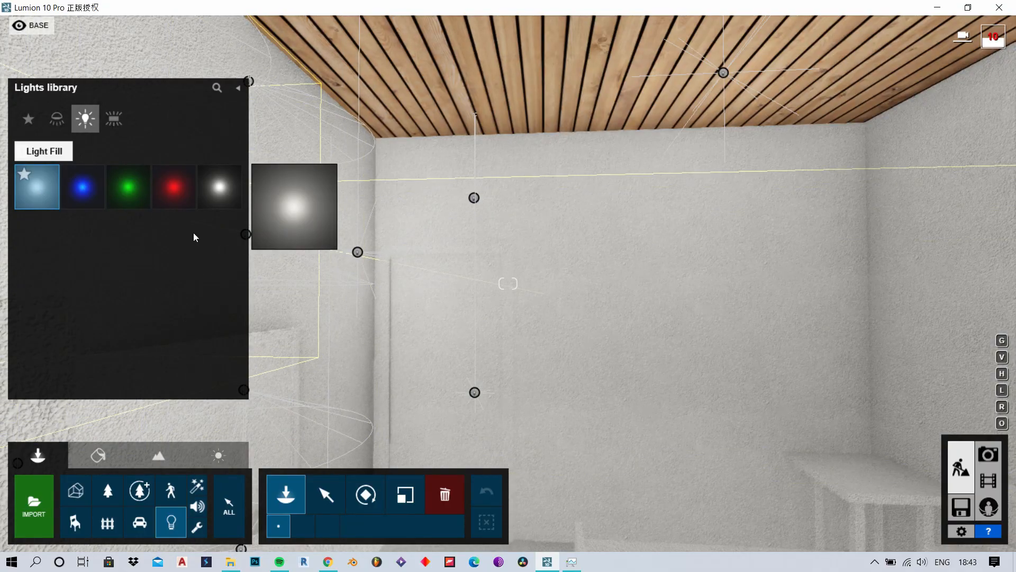
pyautogui.press('s')
pyautogui.press('s')
pyautogui.moveTo(509, 284); pyautogui.dragTo(495, 205, button='right')
pyautogui.press('w')
pyautogui.press('w')
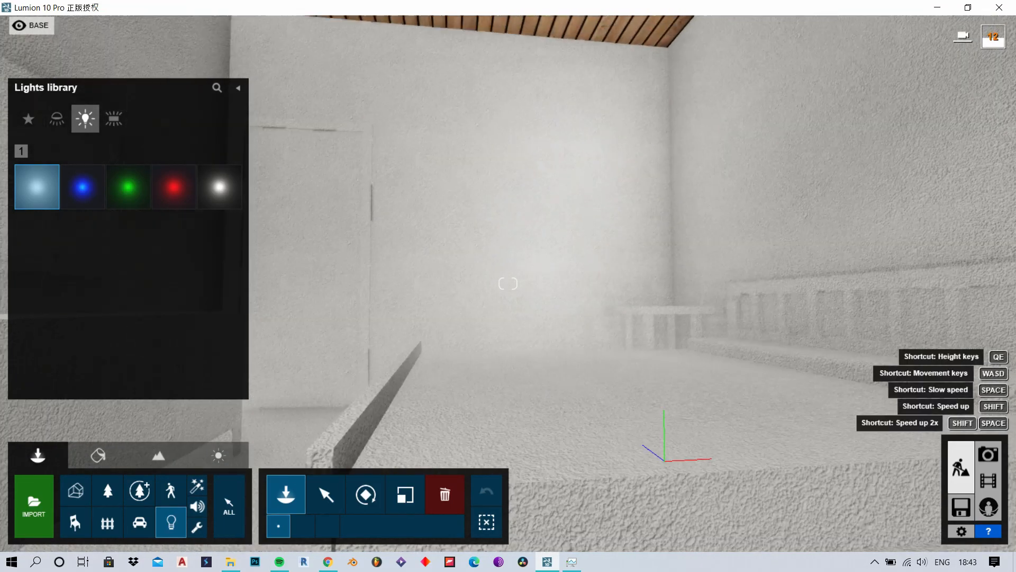
pyautogui.press('s')
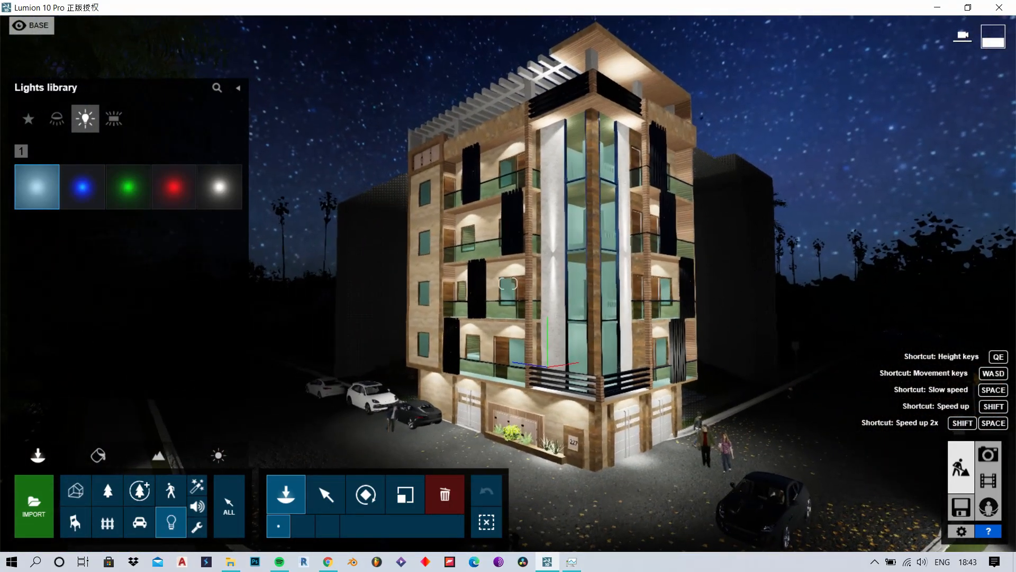
# Inspect the roadside light and the illuminated apartment building from the street
pyautogui.moveTo(547, 366); pyautogui.dragTo(470, 282, button='right')
pyautogui.click(443, 329)
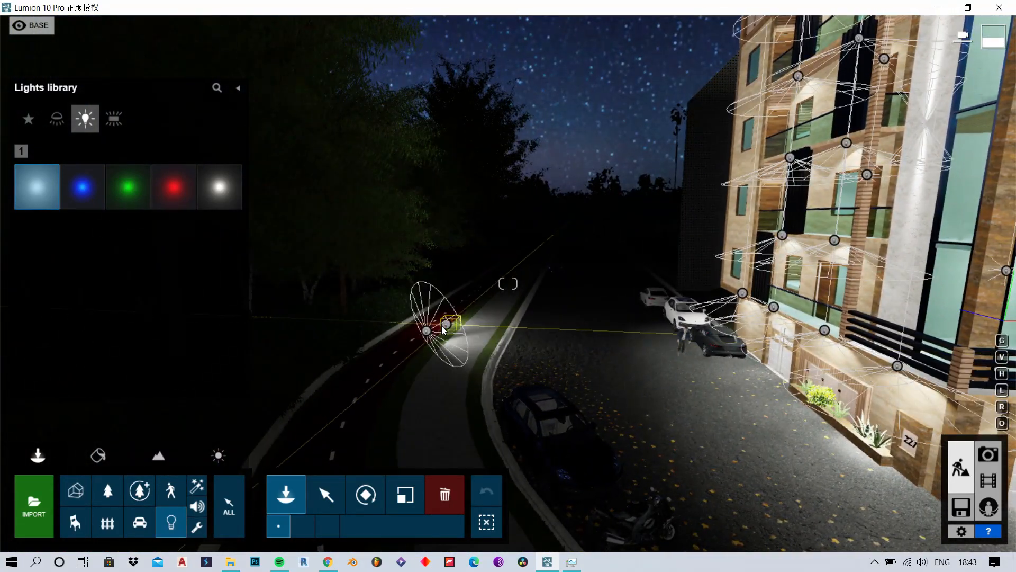
pyautogui.moveTo(434, 334); pyautogui.dragTo(717, 354, button='right')
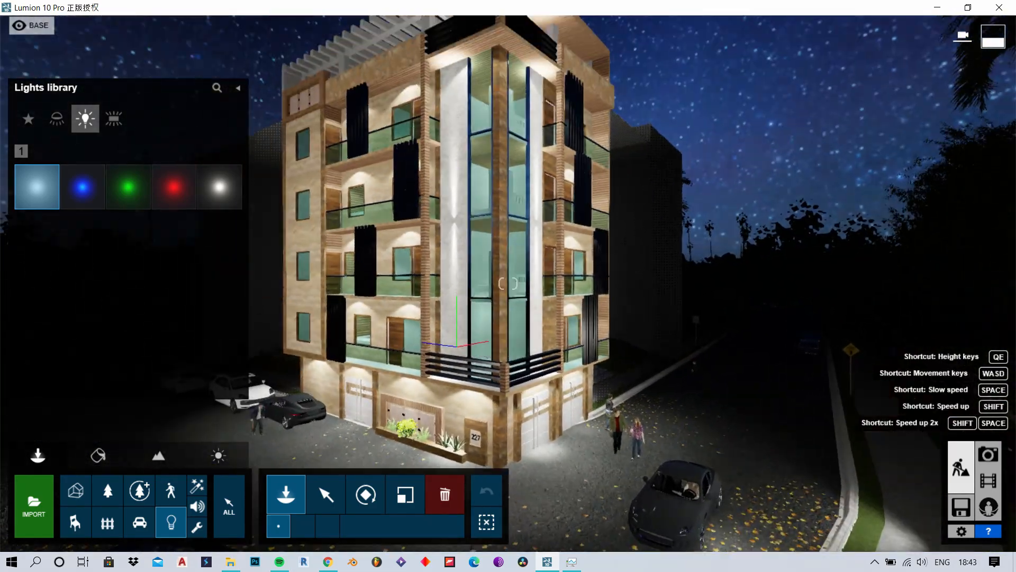
pyautogui.moveTo(318, 116); pyautogui.dragTo(332, 103, button='right')
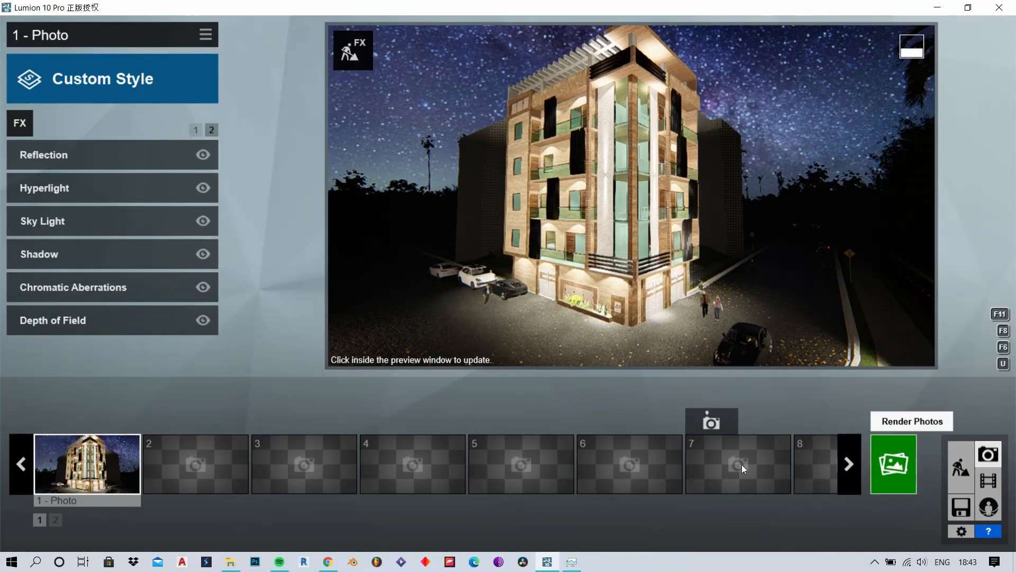
# Bring up photo 1's corner view of the building, inspect the planes of its Reflection effect, and accept them
pyautogui.click(60, 422)
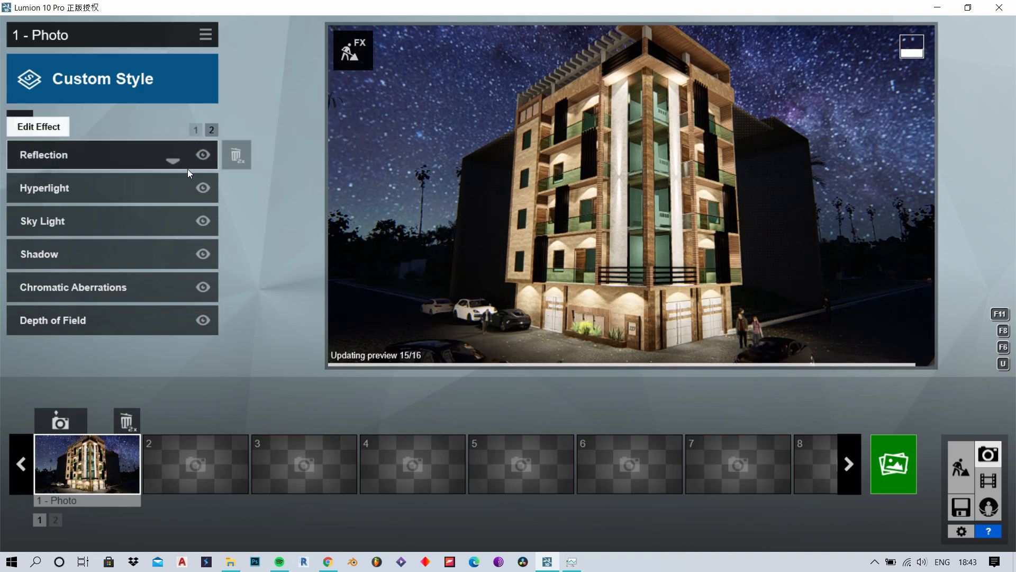
pyautogui.click(141, 154)
pyautogui.click(53, 197)
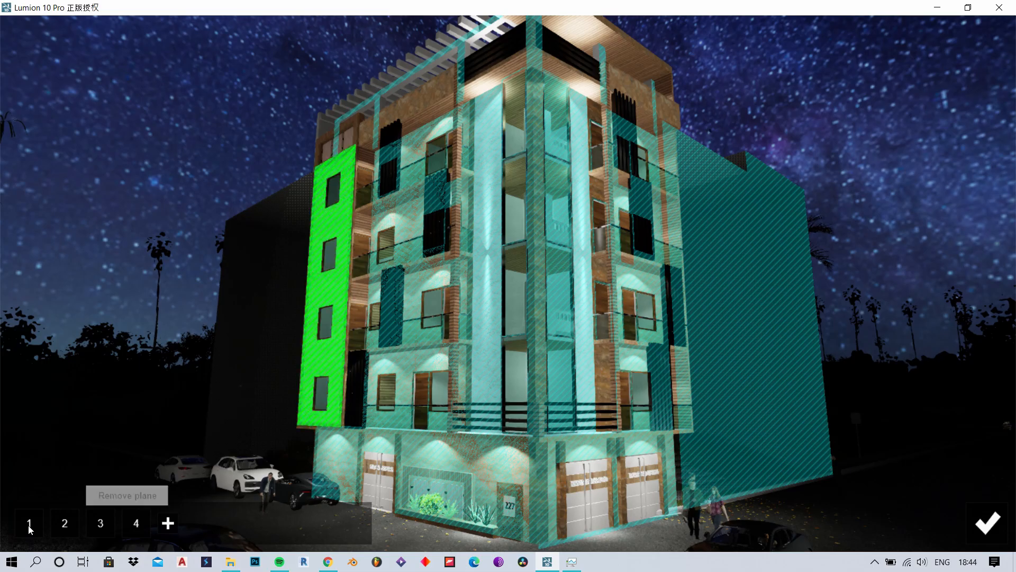
pyautogui.click(64, 527)
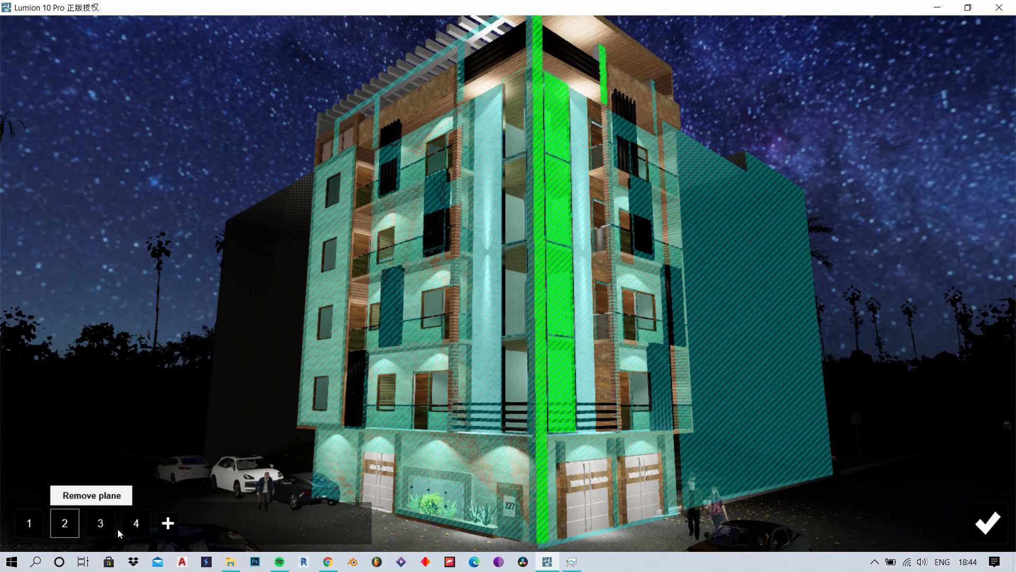
pyautogui.moveTo(139, 526)
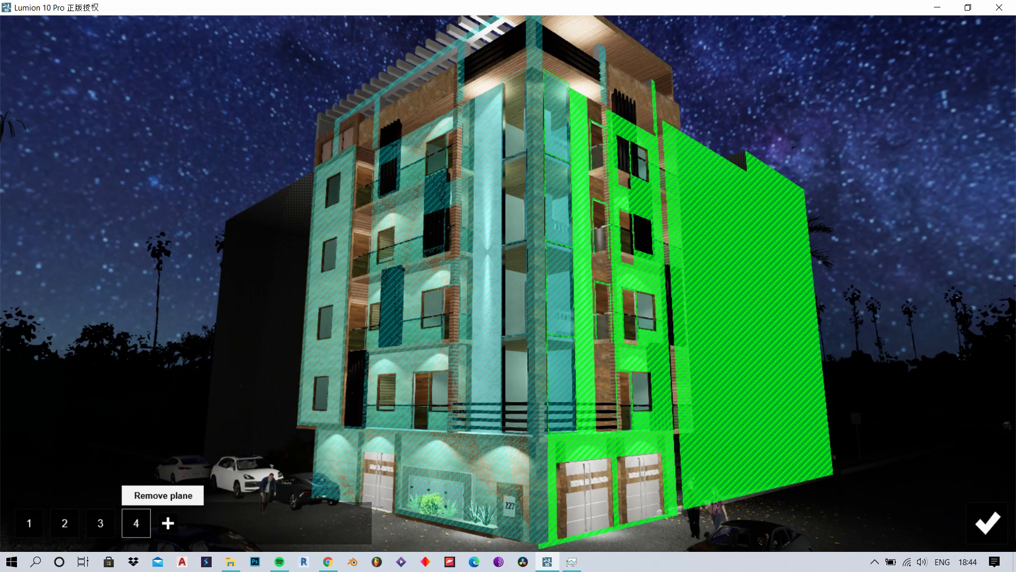
pyautogui.click(987, 524)
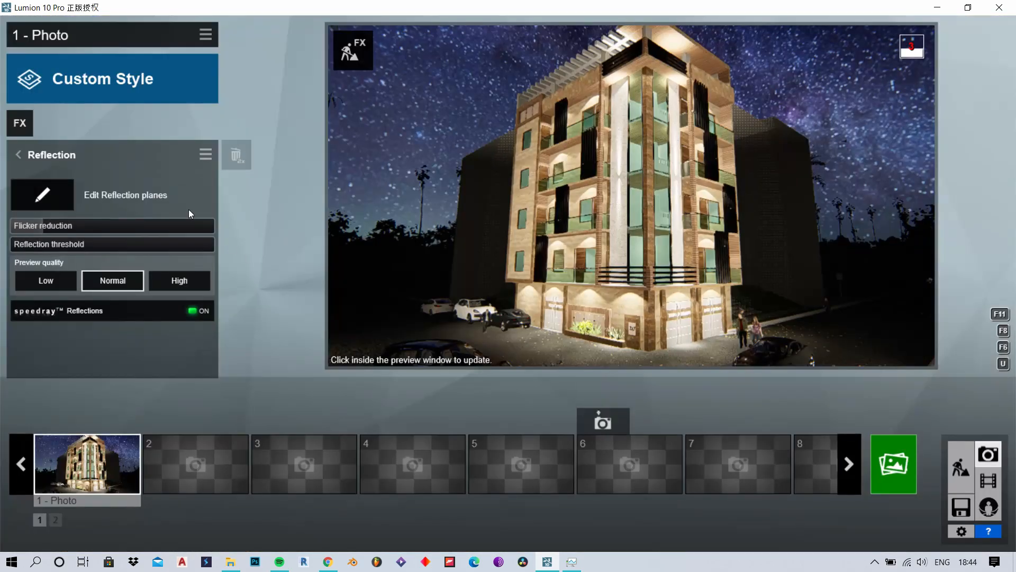
# Leave the Reflection settings, render photo 1 of the night building as a 1920x1080 JPG, and close the finished render
pyautogui.click(30, 152)
pyautogui.click(195, 129)
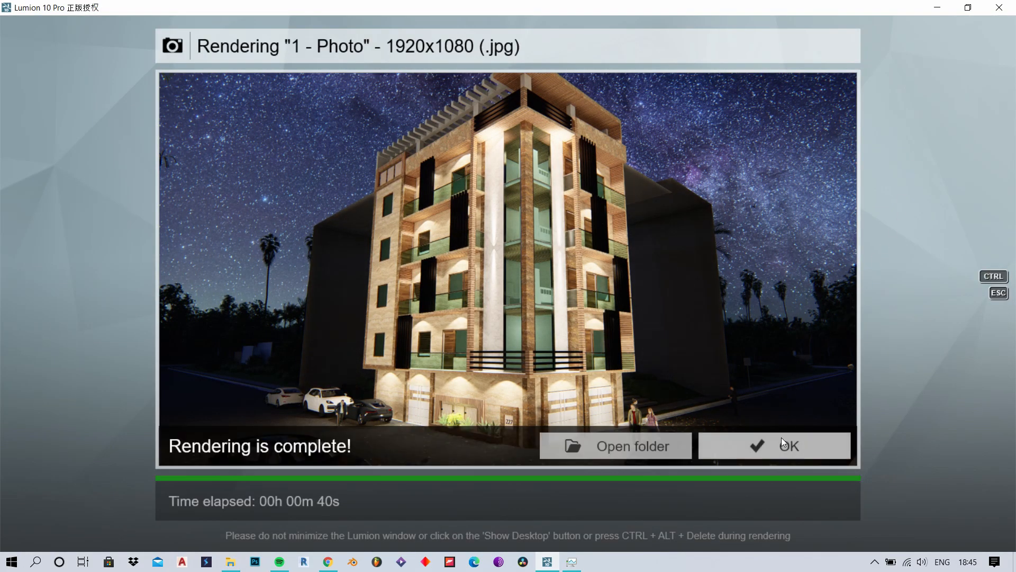
pyautogui.click(782, 443)
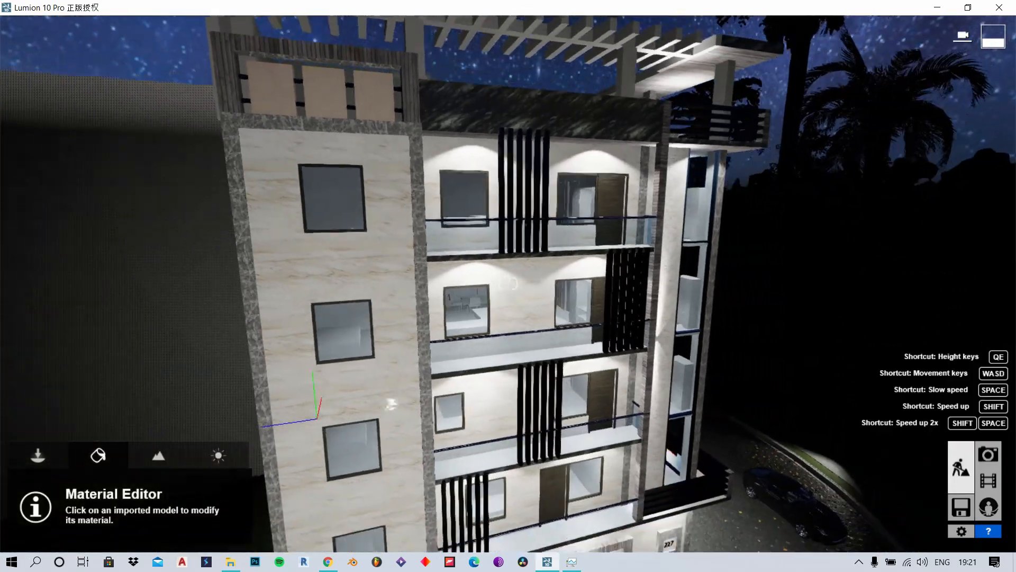
# Examine the marble, wood and glass finishes of the white-and-grey apartment building from several sides in the Material Editor
pyautogui.press('s')
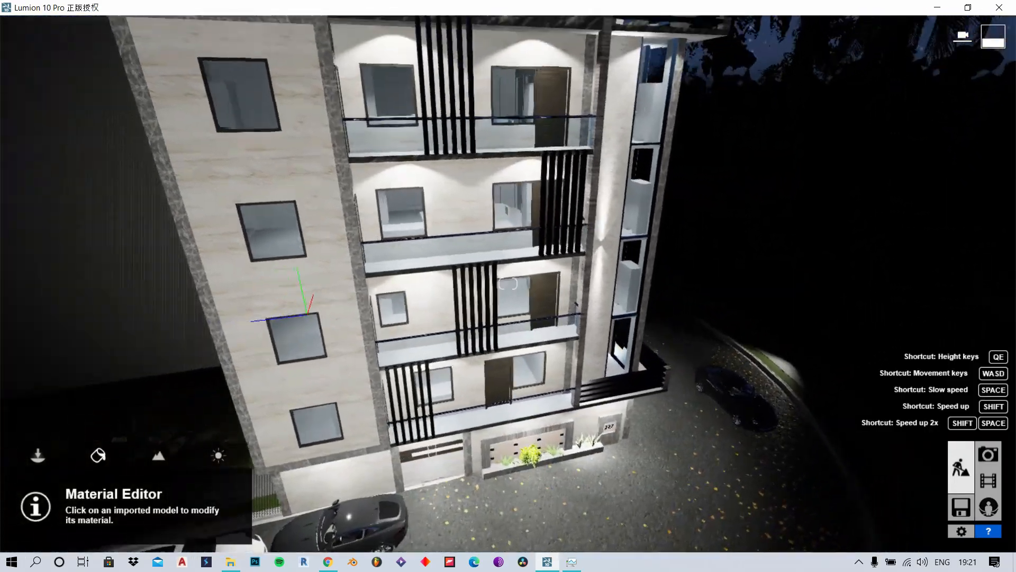
pyautogui.press('d')
pyautogui.press('d')
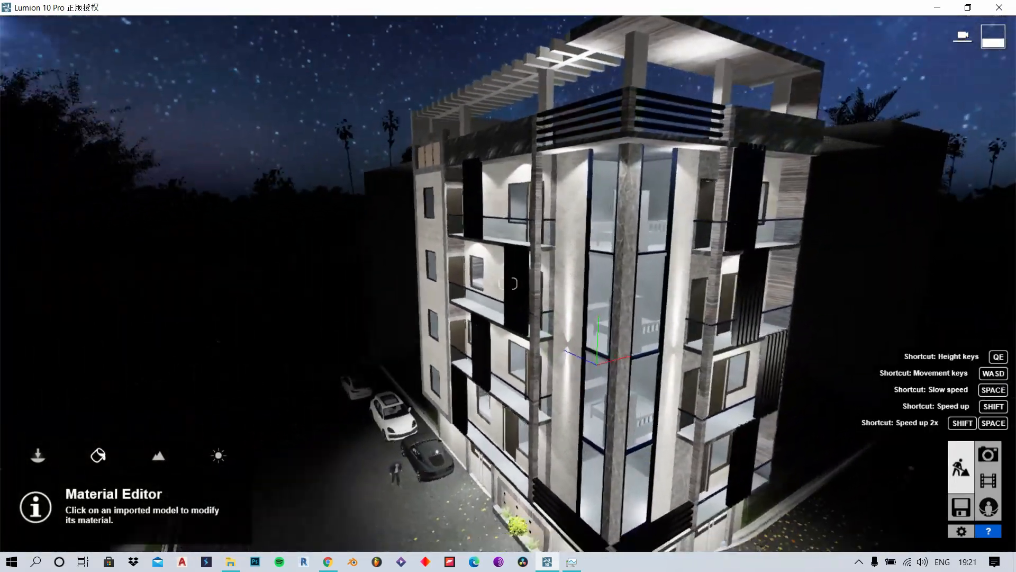
pyautogui.press('w')
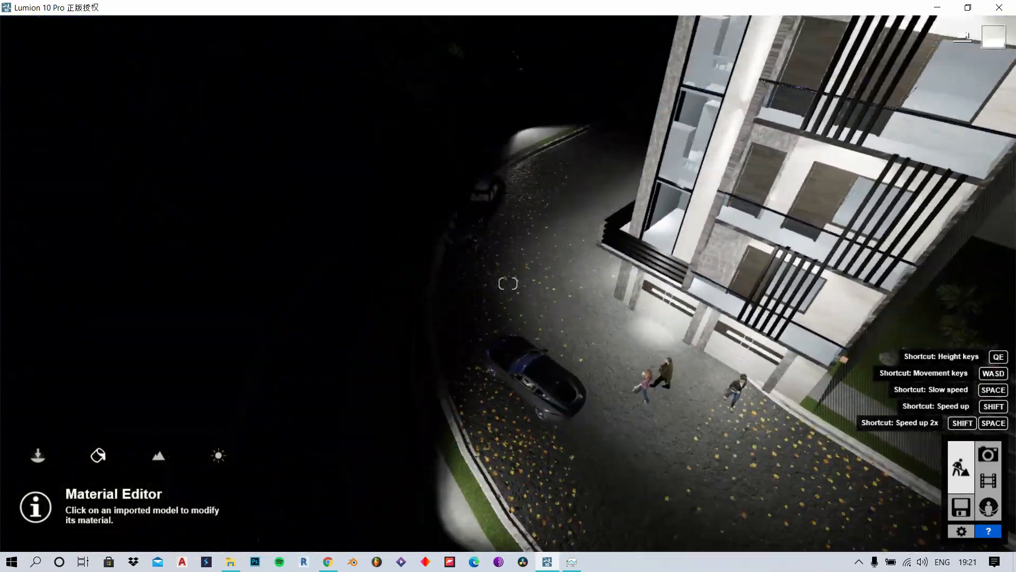
pyautogui.press('a')
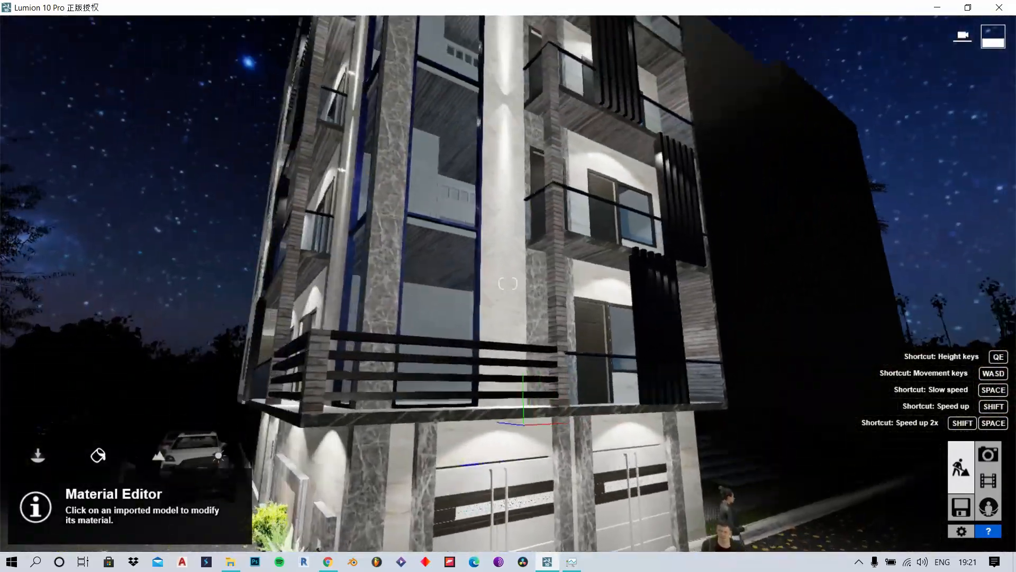
pyautogui.press('s')
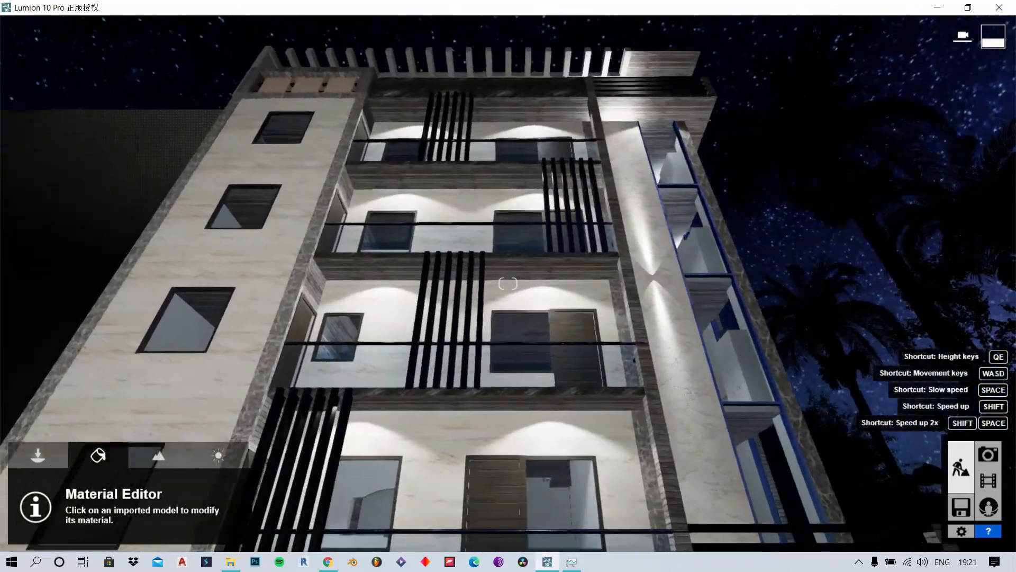